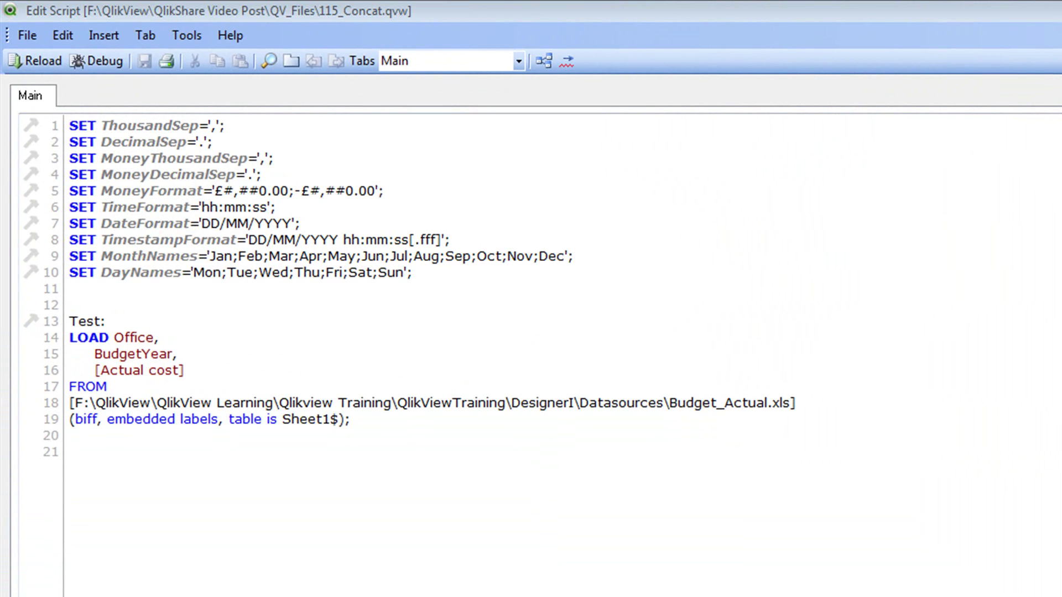
Step: Reload the script and add listboxes for Actual cost, BudgetYear and Office to the Main sheet
click(222, 436)
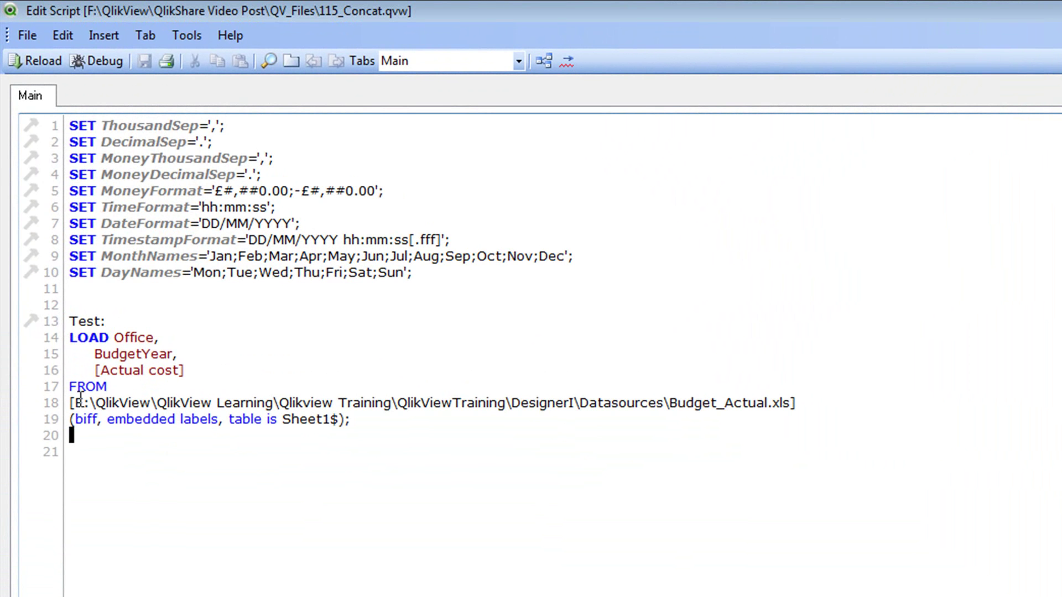
click(37, 60)
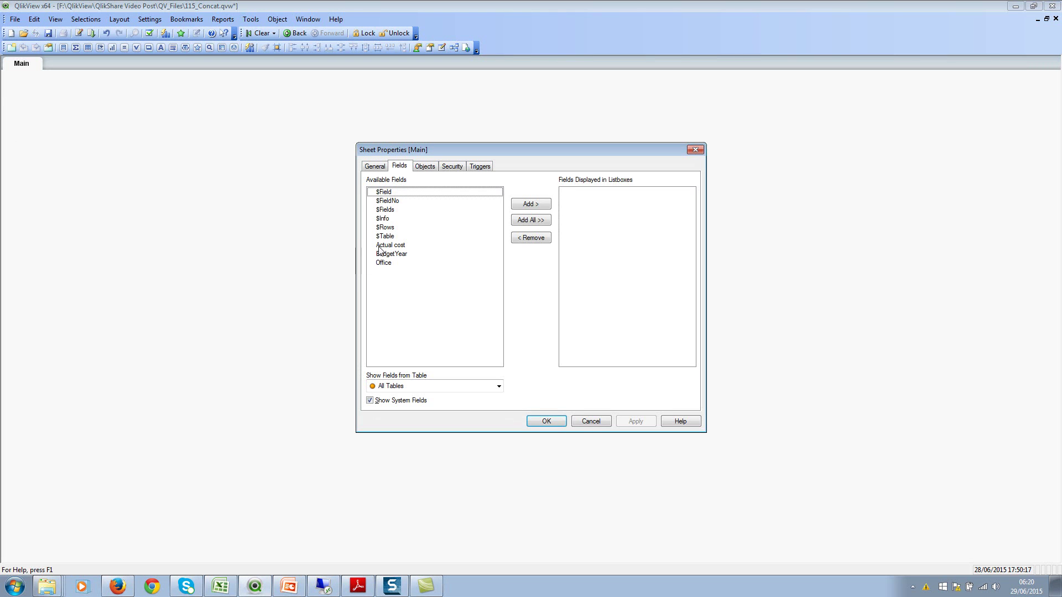
click(384, 248)
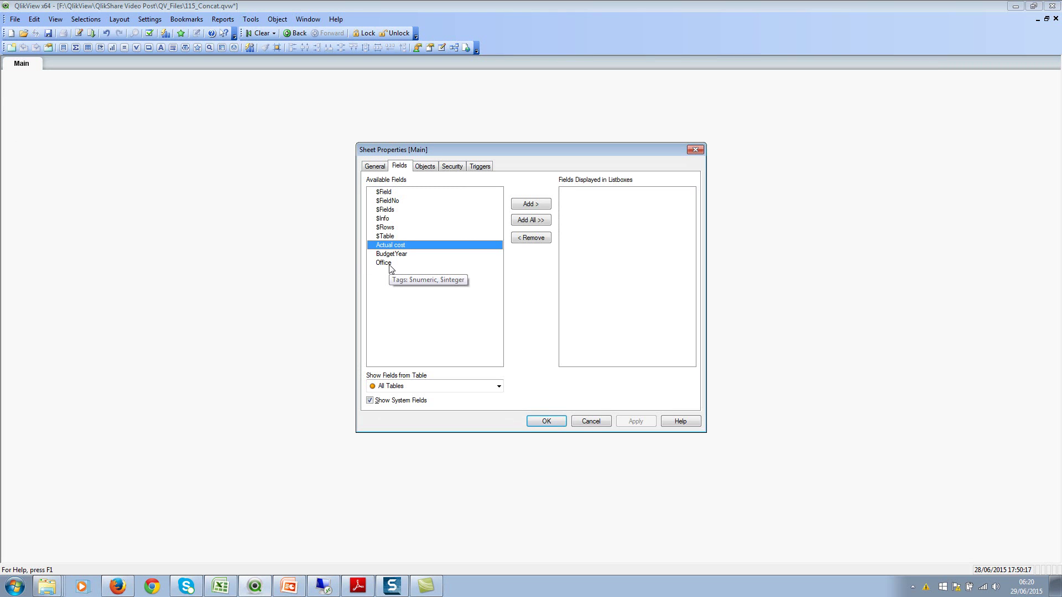
shift+click(389, 264)
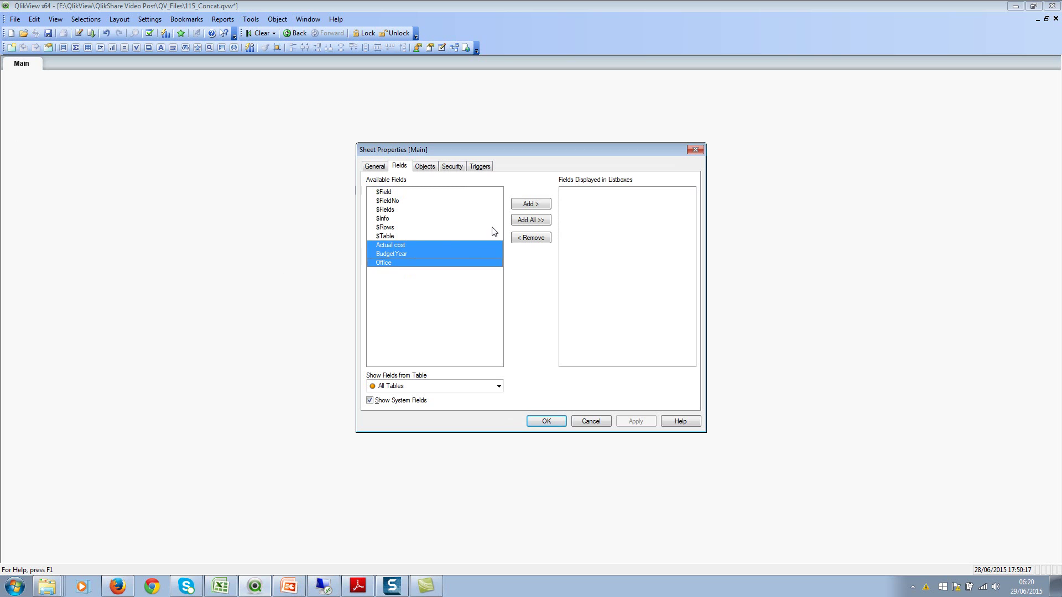
click(531, 204)
click(534, 421)
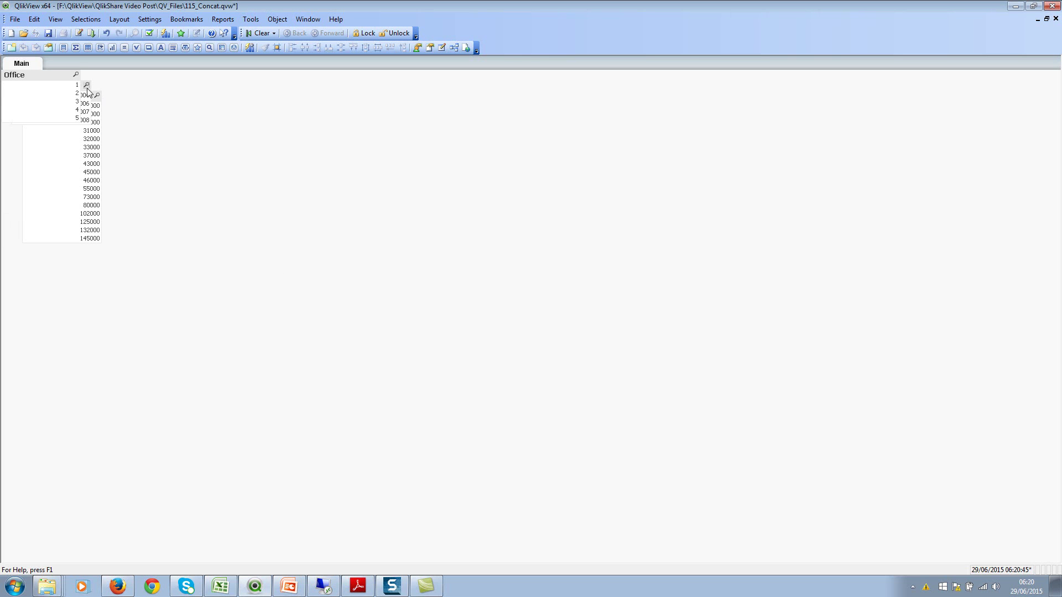
Step: Arrange the BudgetYear, Office and Actual cost listboxes side by side in one row
drag(51, 79, 243, 120)
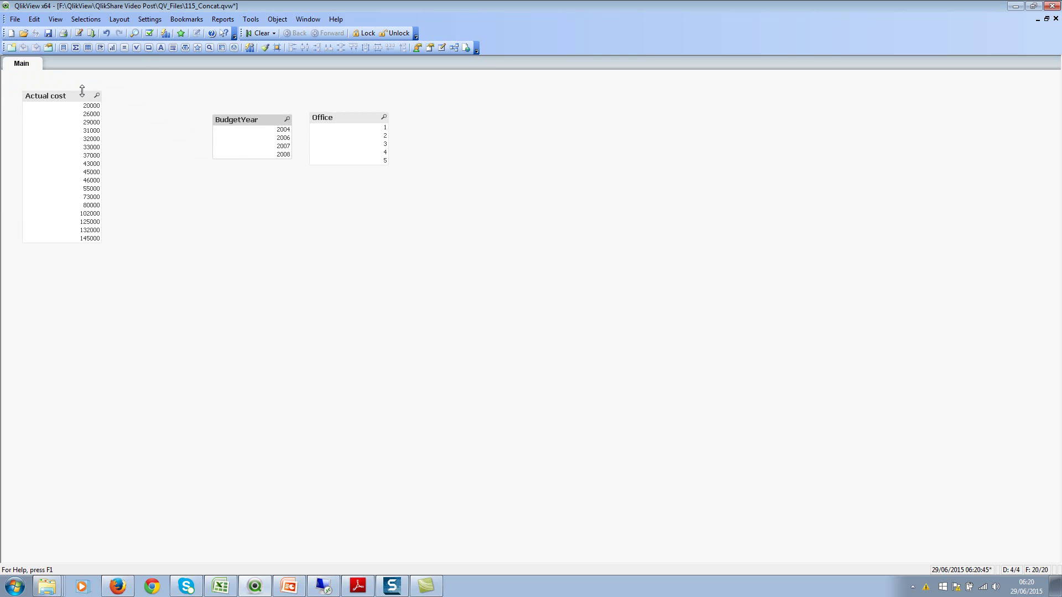
drag(45, 95, 446, 116)
drag(356, 118, 352, 122)
drag(441, 118, 424, 122)
click(397, 302)
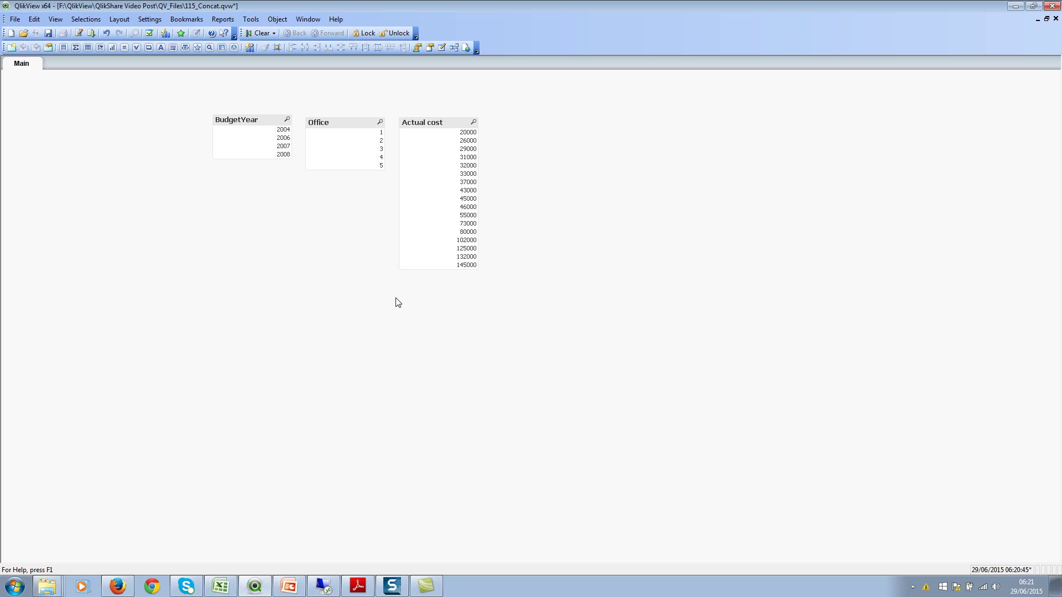
Step: Open the load script and add a NoConcatenate prefix below the Test table's load statement
key(ctrl+e)
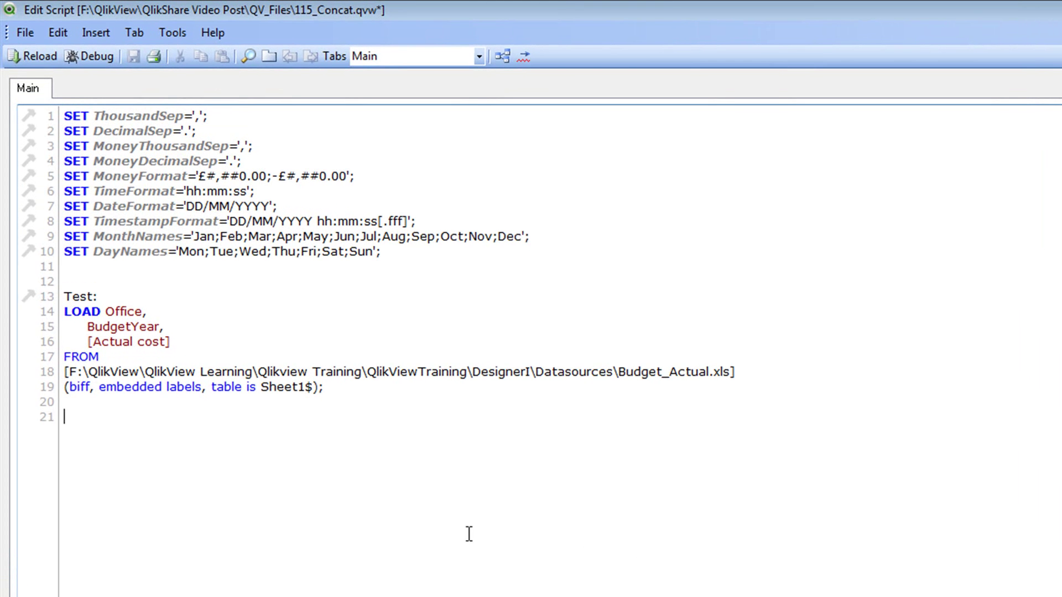
key(Return)
drag(321, 393, 64, 310)
click(130, 451)
click(135, 423)
text(no)
key(Return)
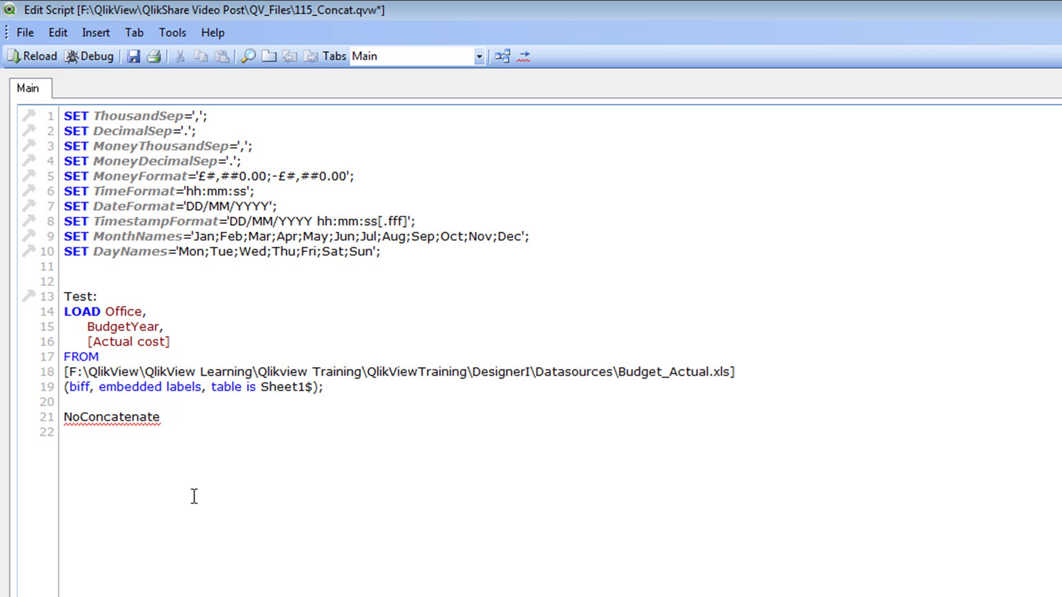
Step: Add the table label Concat_Test: below NoConcatenate and begin its LOAD statement
key(Return)
key(Return)
text(Concat_Test:)
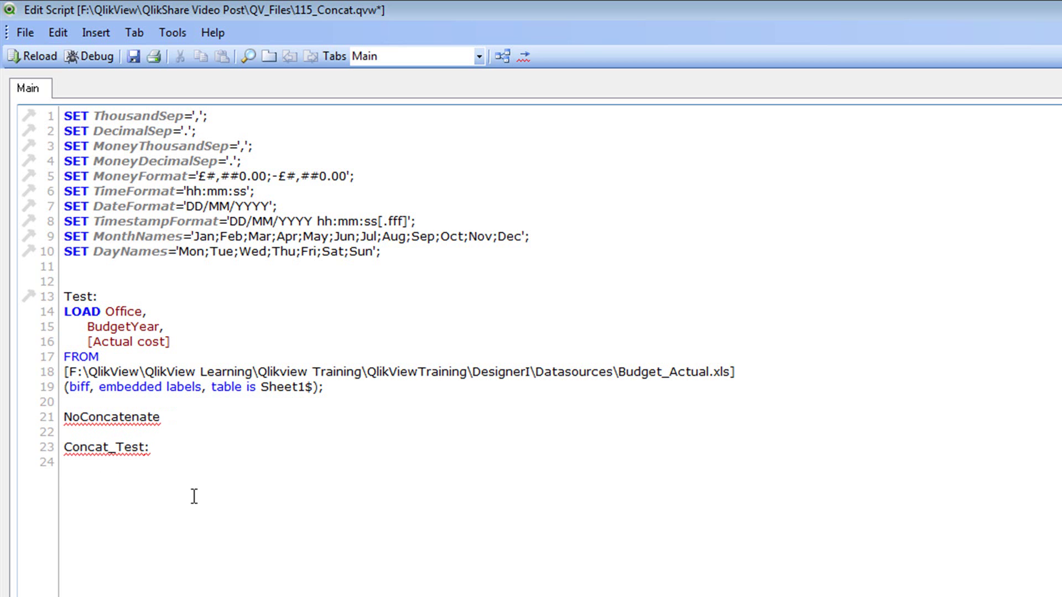
key(Return)
text(LOAD)
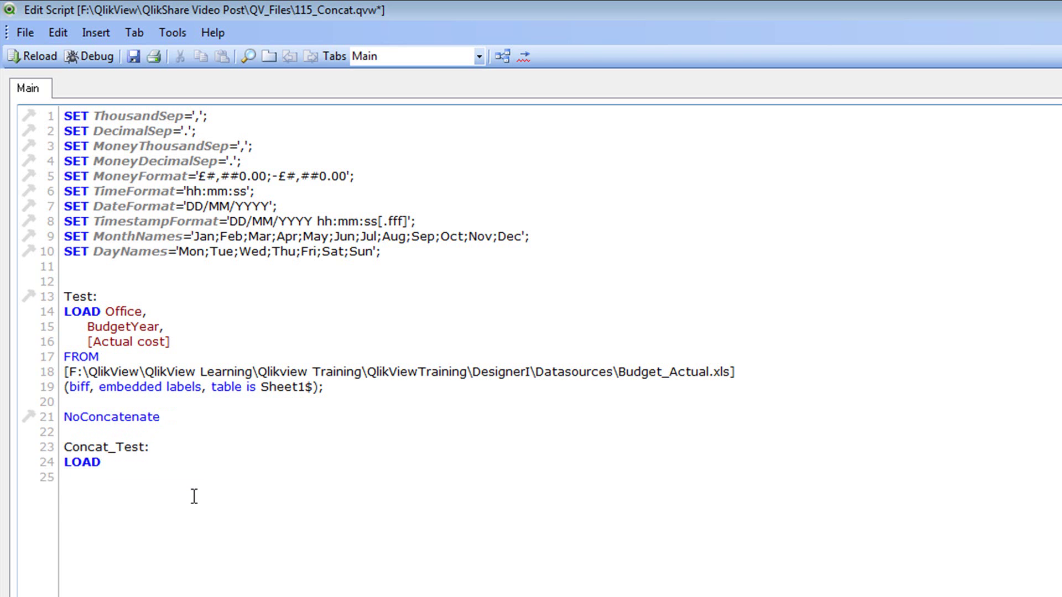
Step: Under LOAD, enter the Office field and wrap it in the opening of a Concat( function
key(Return)
text(office)
key(BackSpace)
key(BackSpace)
key(BackSpace)
key(BackSpace)
key(BackSpace)
key(BackSpace)
text(Office)
key(Home)
text(Concat()
key(Right)
key(Right)
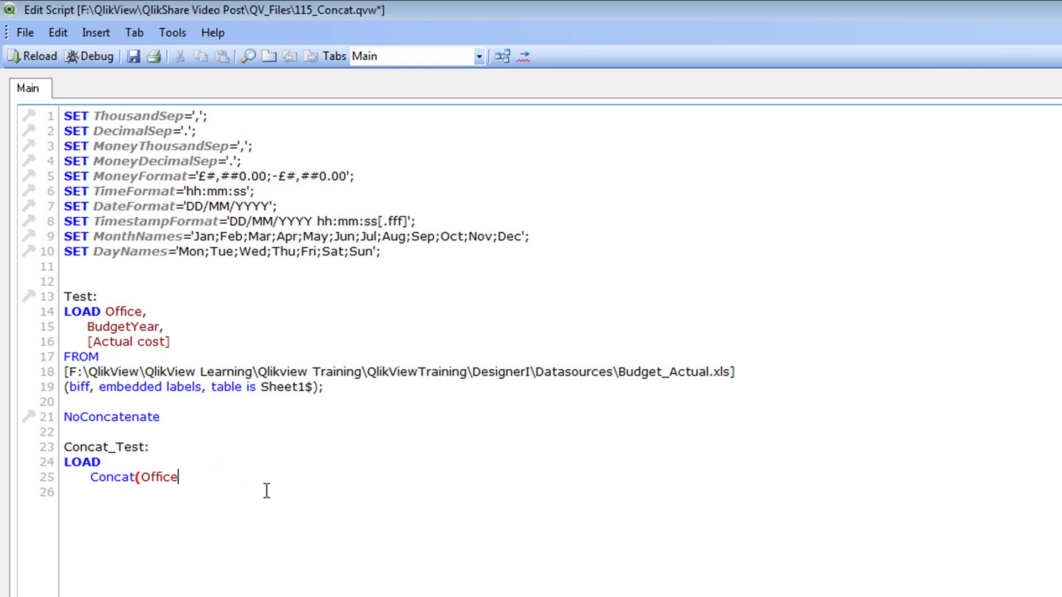
Step: Give the Concat function the delimiter ' | ' and close its parenthesis
text(, '|)
key(BackSpace)
text(| ',)
text())
key(Tab)
Step: Alias the Concat expression AS MyConcatOffice
text(AS)
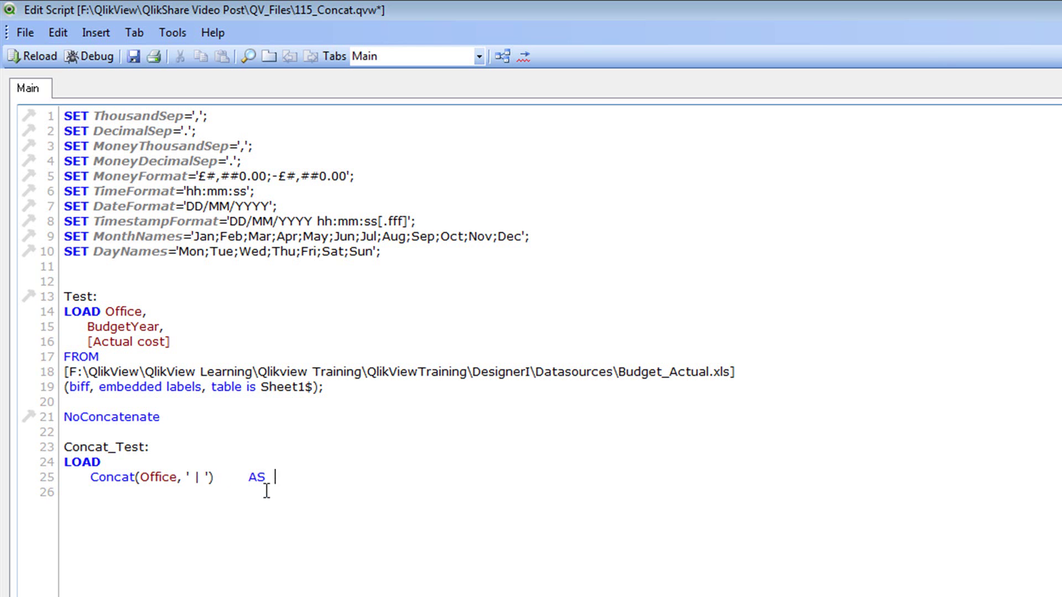
text( My)
text(Co)
text(ncat)
text(Office)
key(BackSpace)
key(BackSpace)
key(BackSpace)
key(BackSpace)
key(BackSpace)
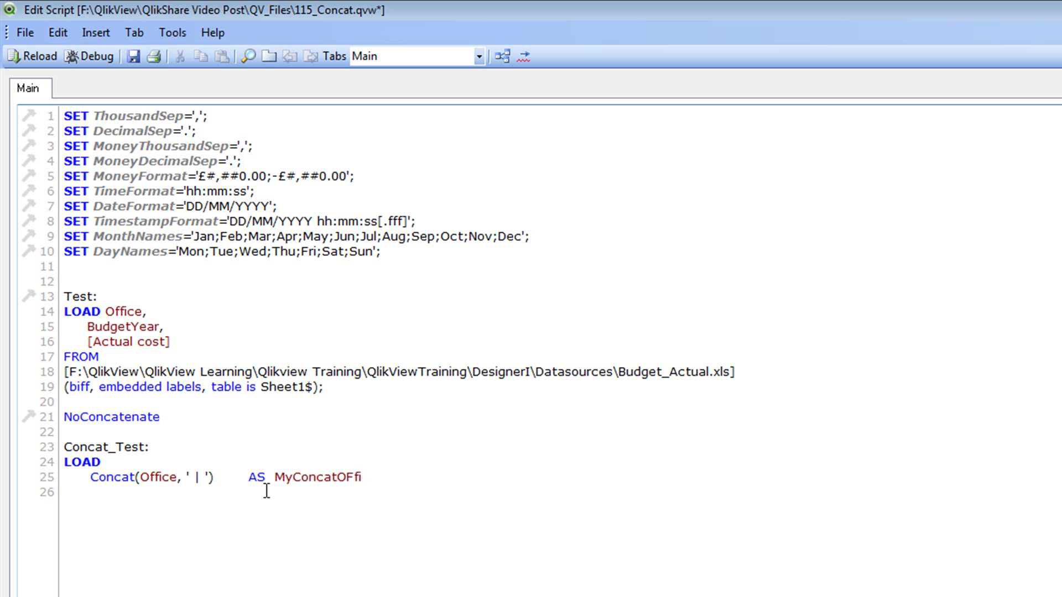
text(ffice)
Step: End the Concat_Test load with Resident Test; and save the script
key(Return)
text(re)
key(Return)
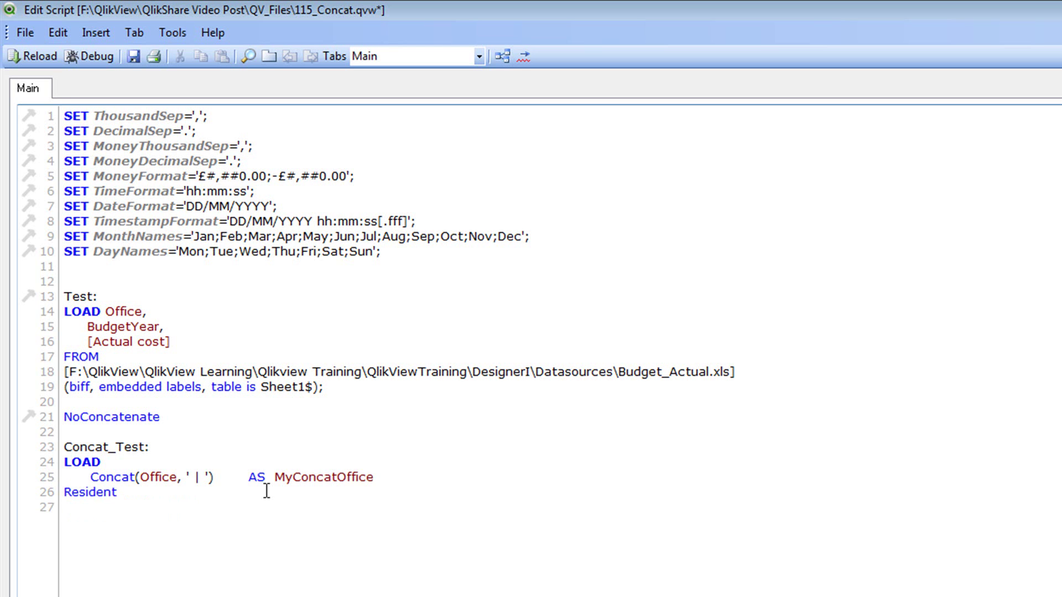
text(Test;)
click(134, 56)
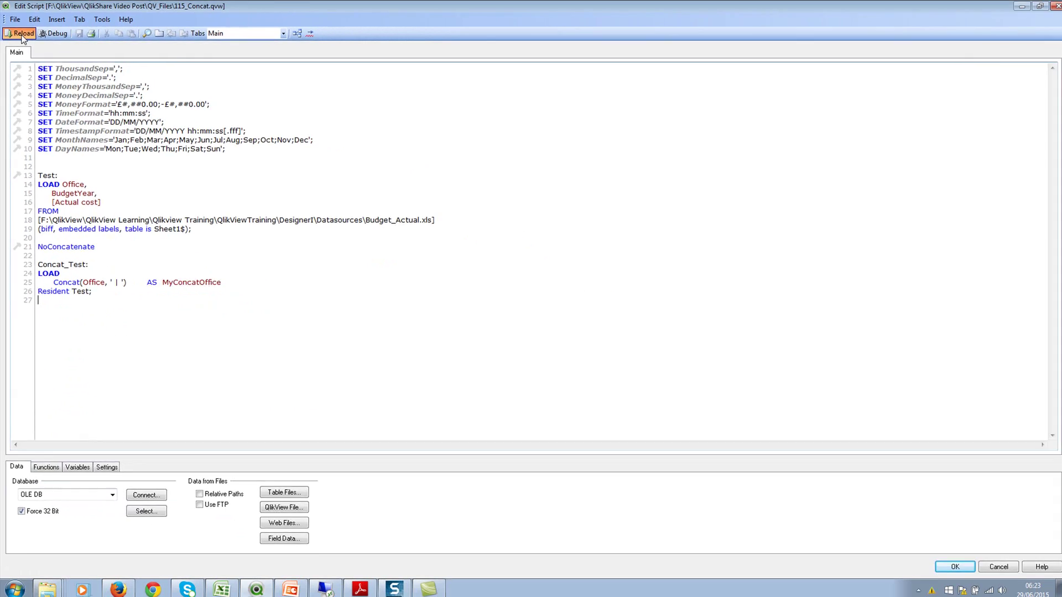
Step: Reload the script, add a MyConcatOffice listbox, and place it below the other listboxes, widened to show its whole value
click(21, 34)
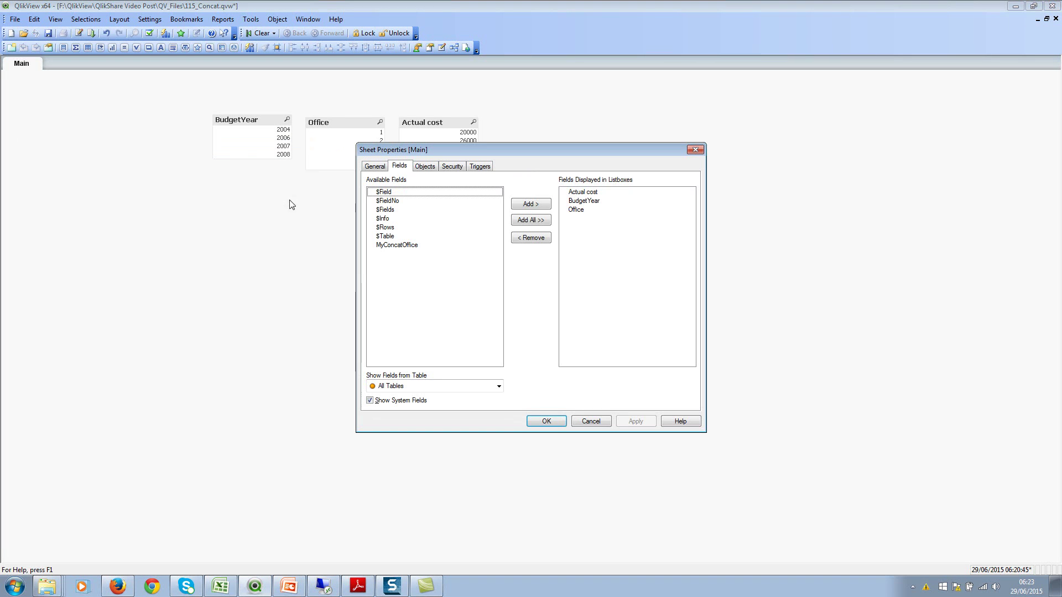
click(395, 247)
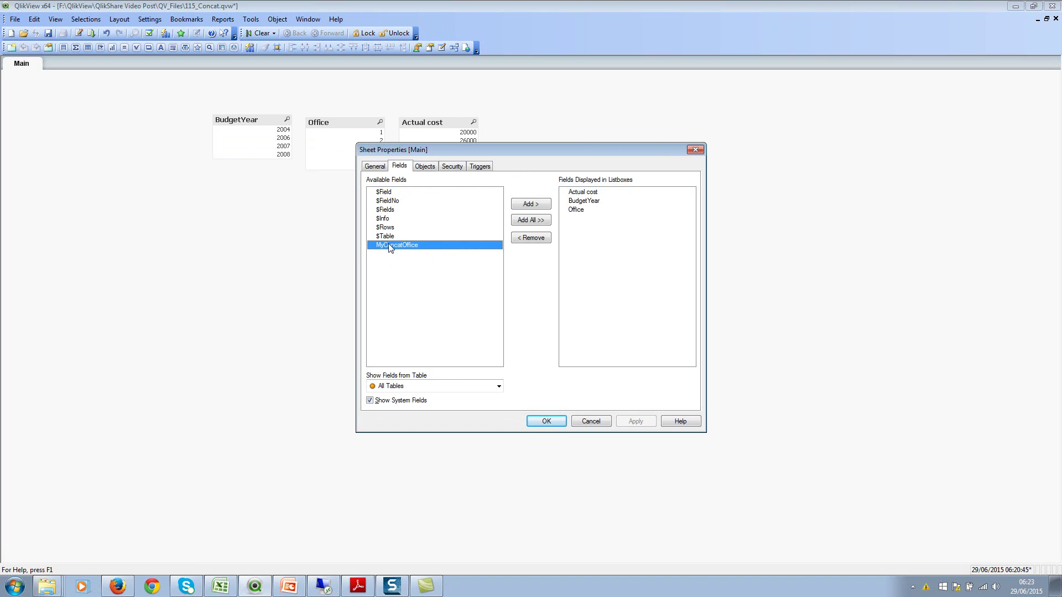
click(530, 204)
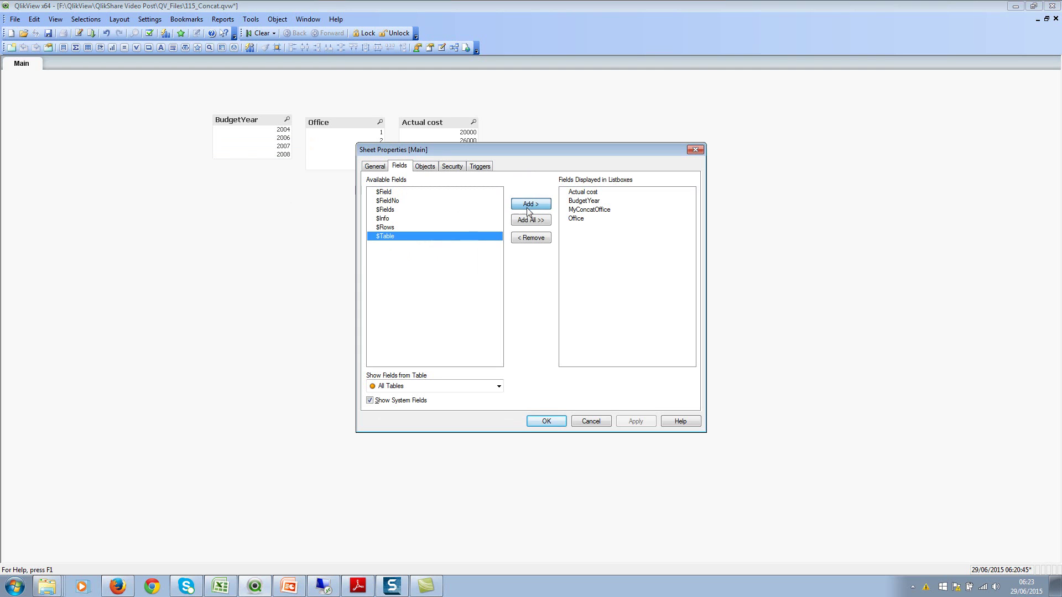
click(543, 424)
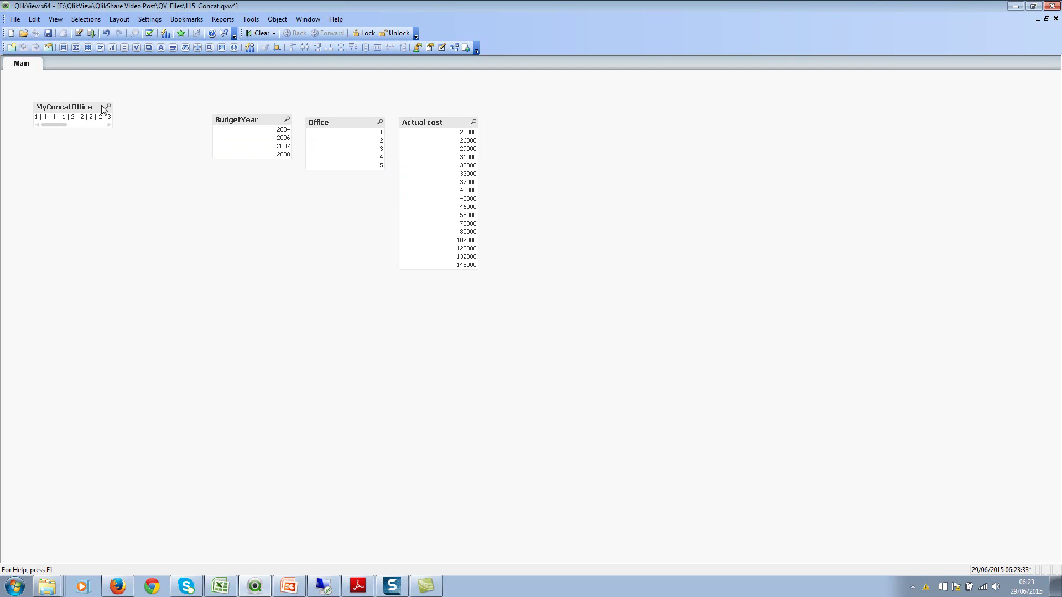
drag(85, 108, 380, 383)
click(259, 398)
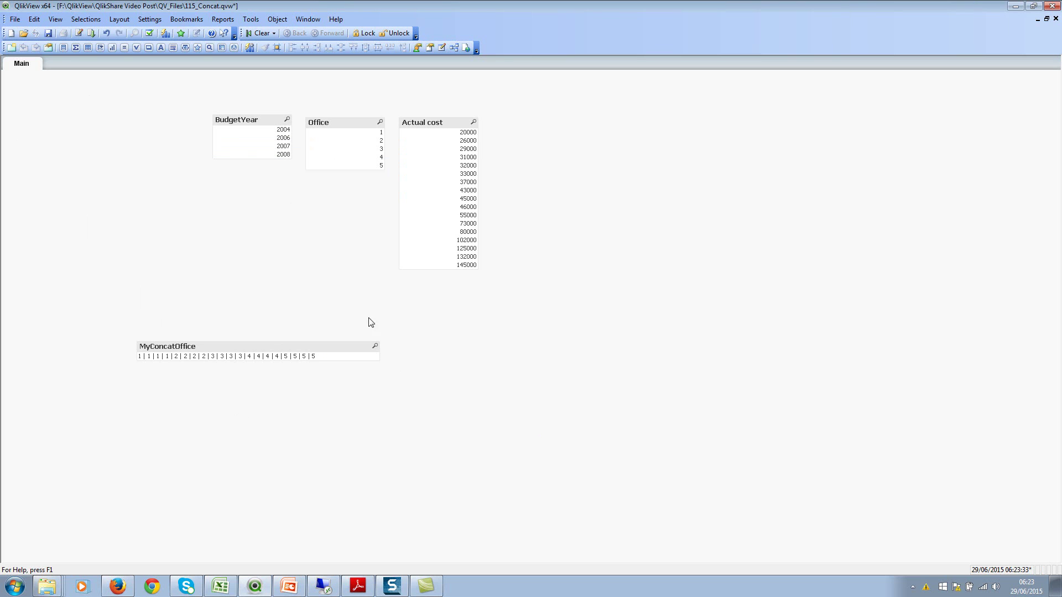
Step: Inspect the Test and Concat_Test tables in the table viewer and return to the sheet
key(ctrl+t)
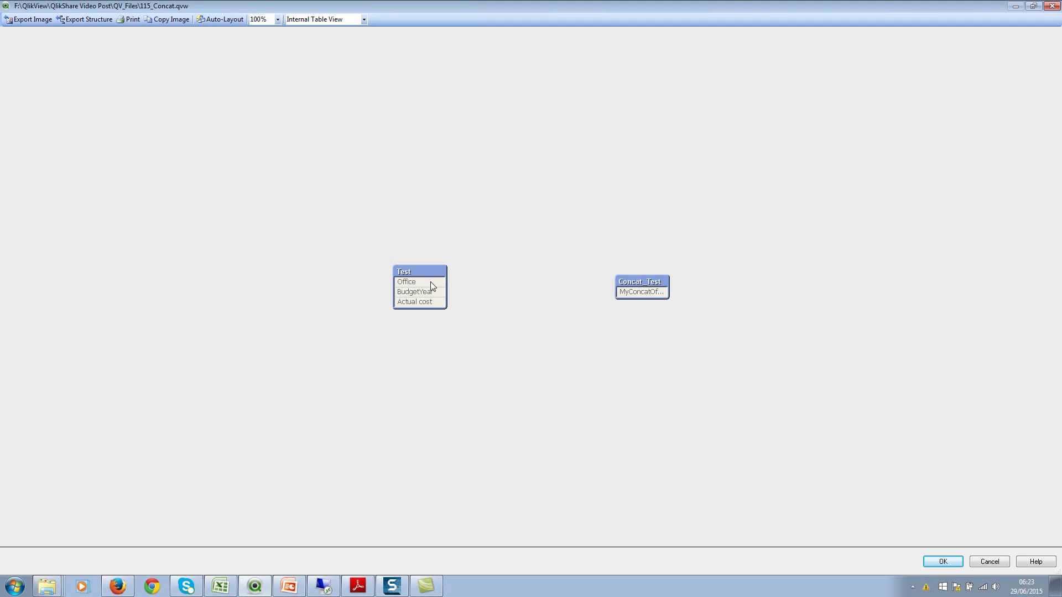
click(940, 565)
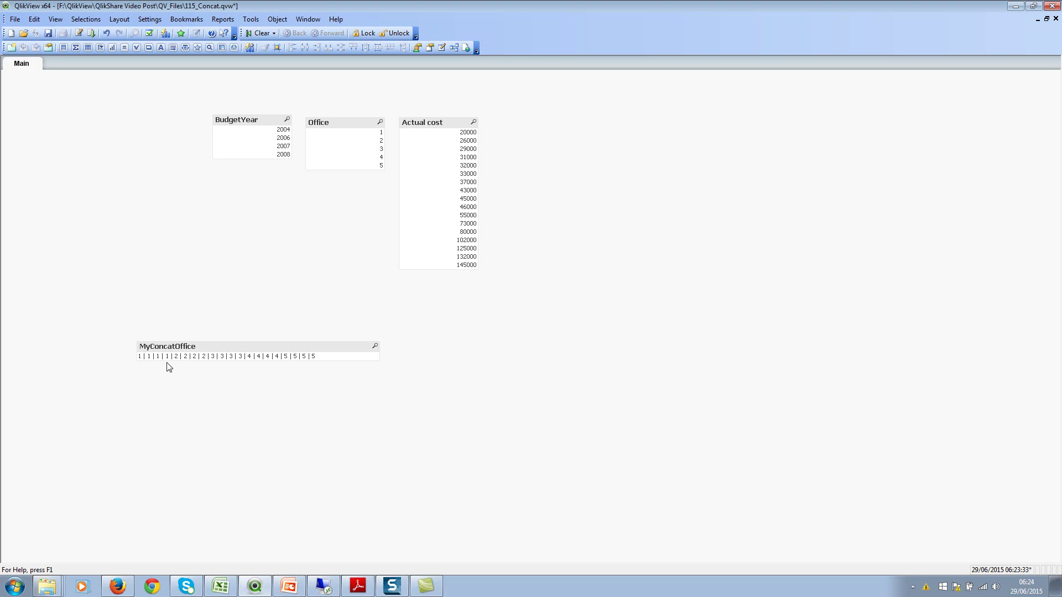
Step: Add DISTINCT before Office in the Concat expression, then save and reload the script
key(ctrl+e)
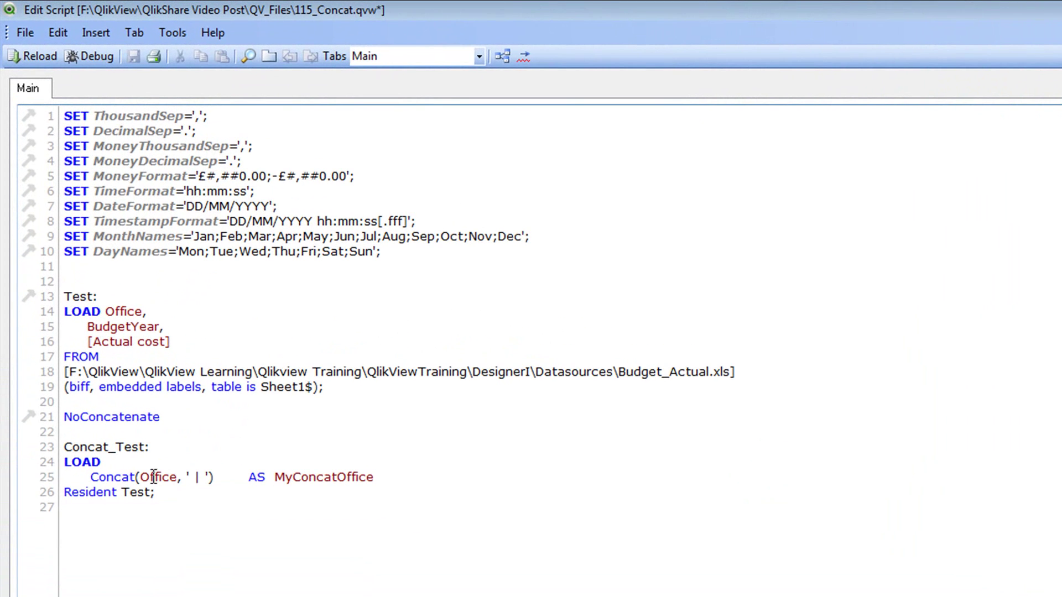
click(133, 434)
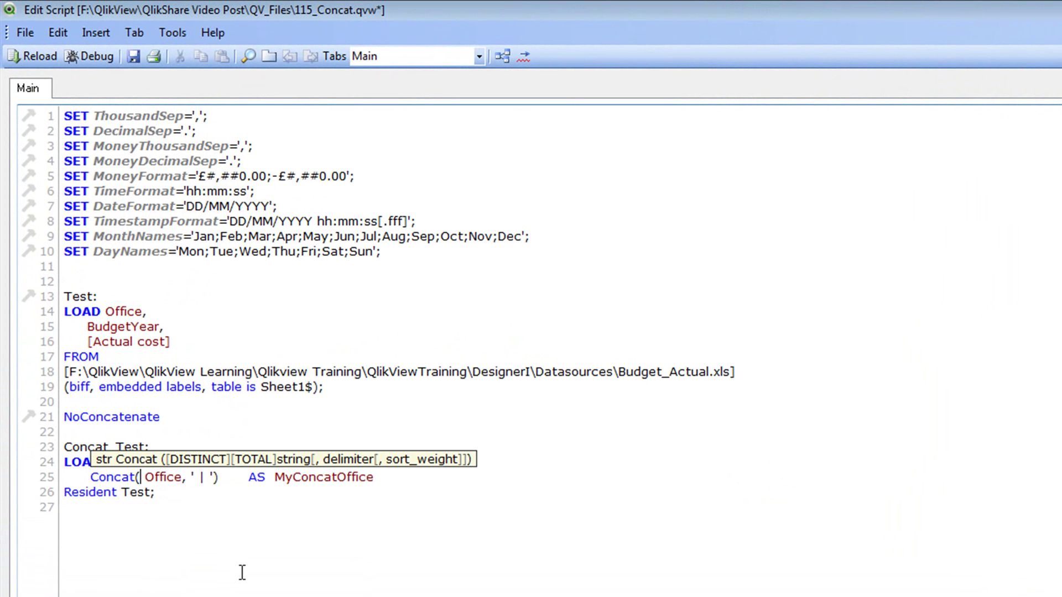
text(DISTINCT)
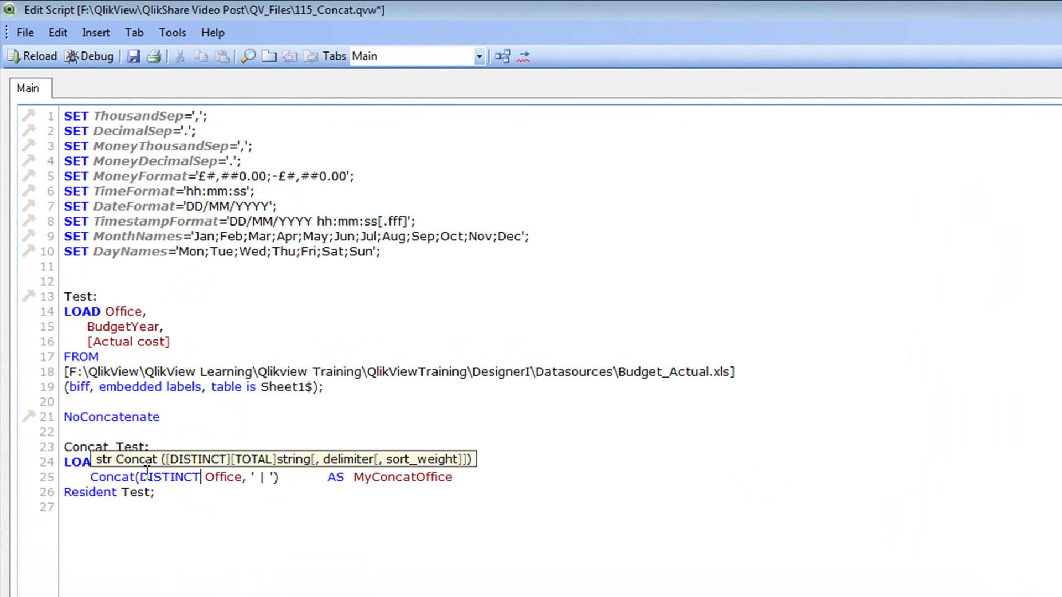
drag(90, 476, 436, 485)
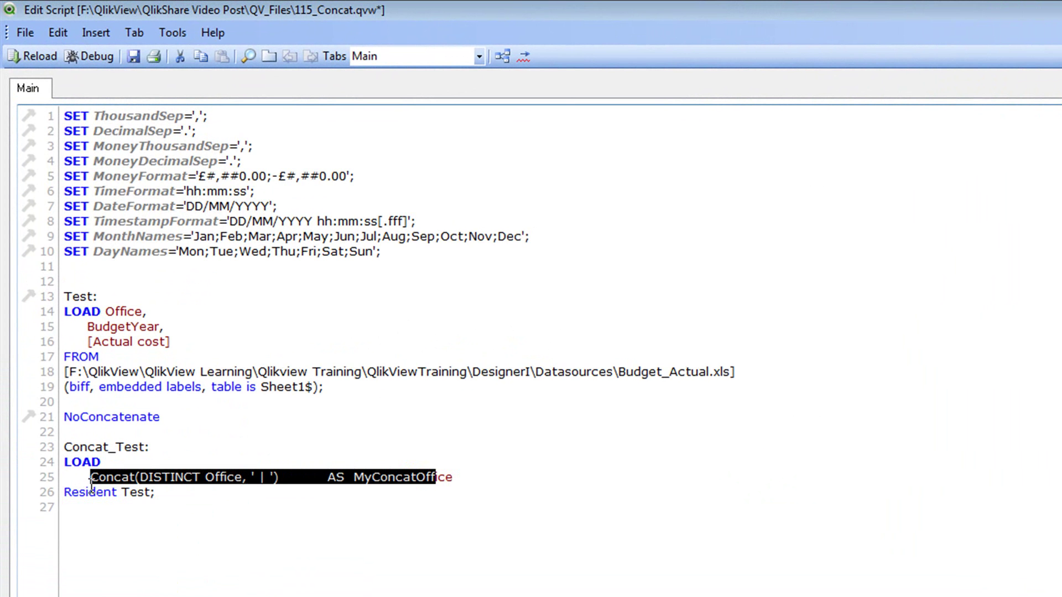
click(113, 526)
click(133, 55)
click(16, 34)
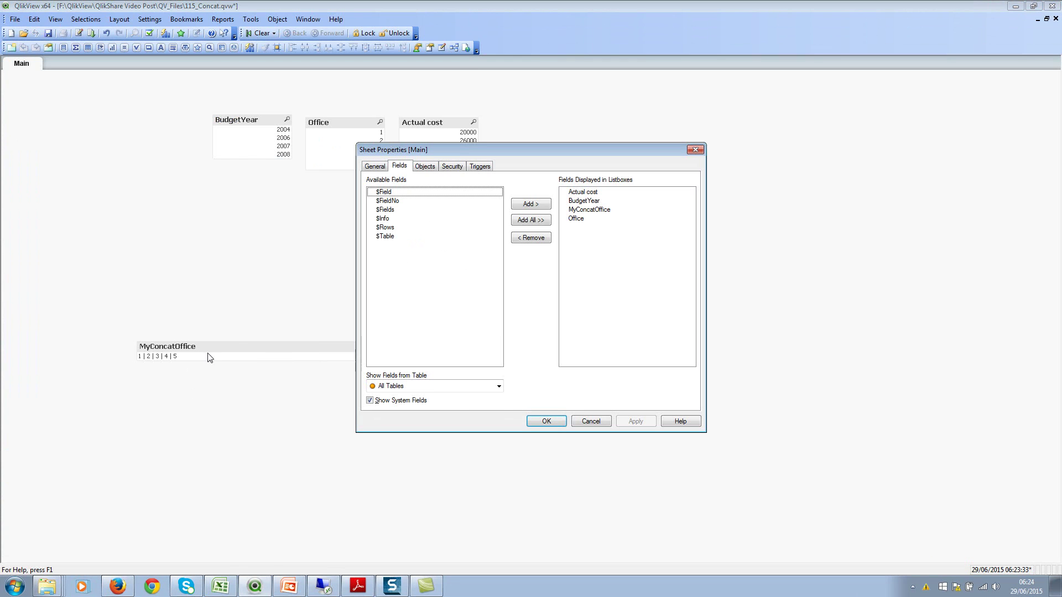
click(532, 423)
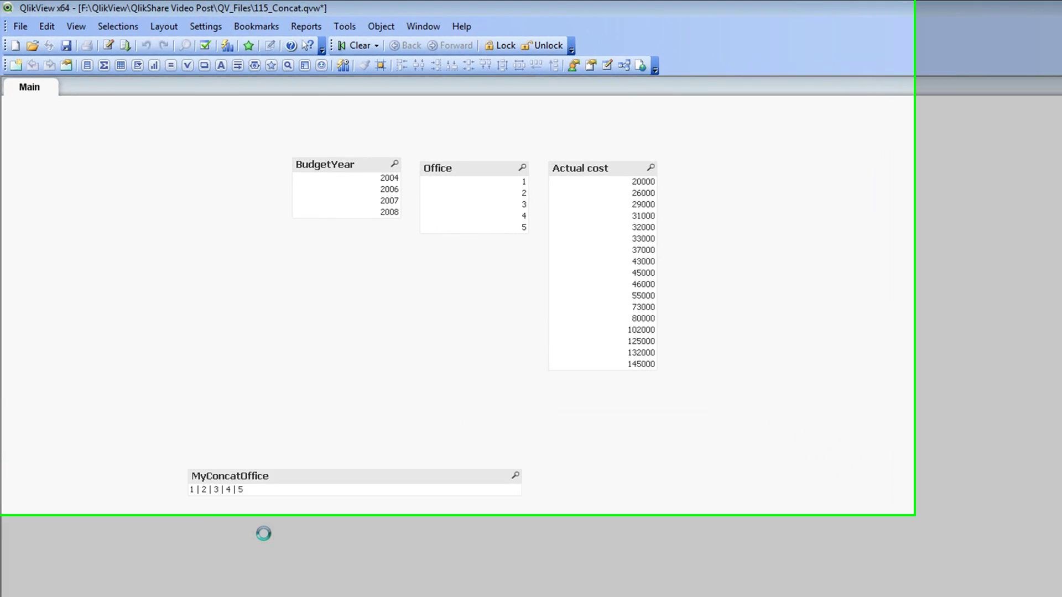
Step: Add BudgetYear as a second field after MyConcatOffice in the Concat_Test load and save the script
key(ctrl+e)
click(447, 450)
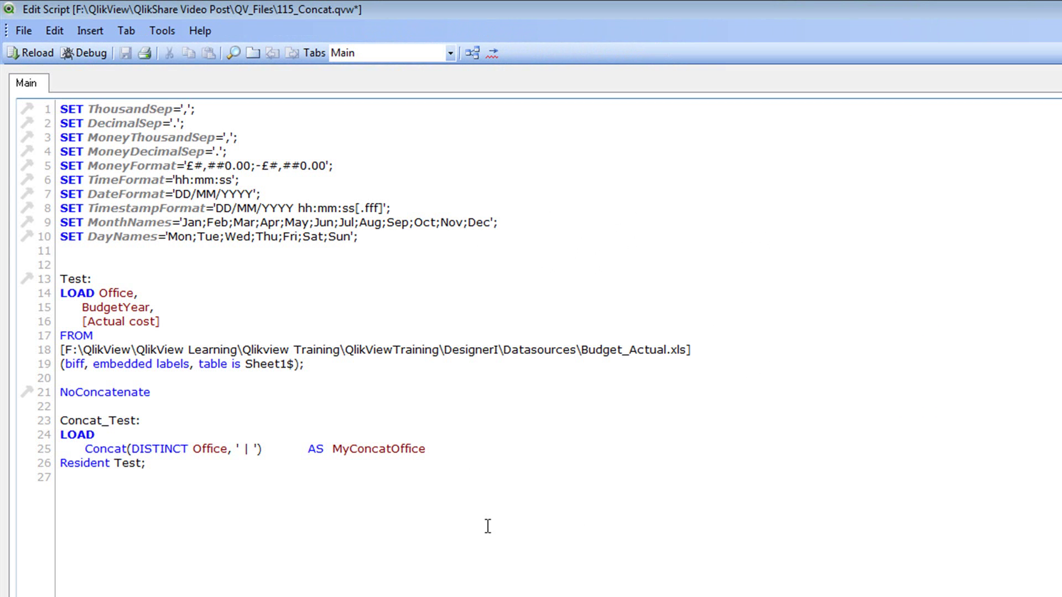
text(,)
key(Return)
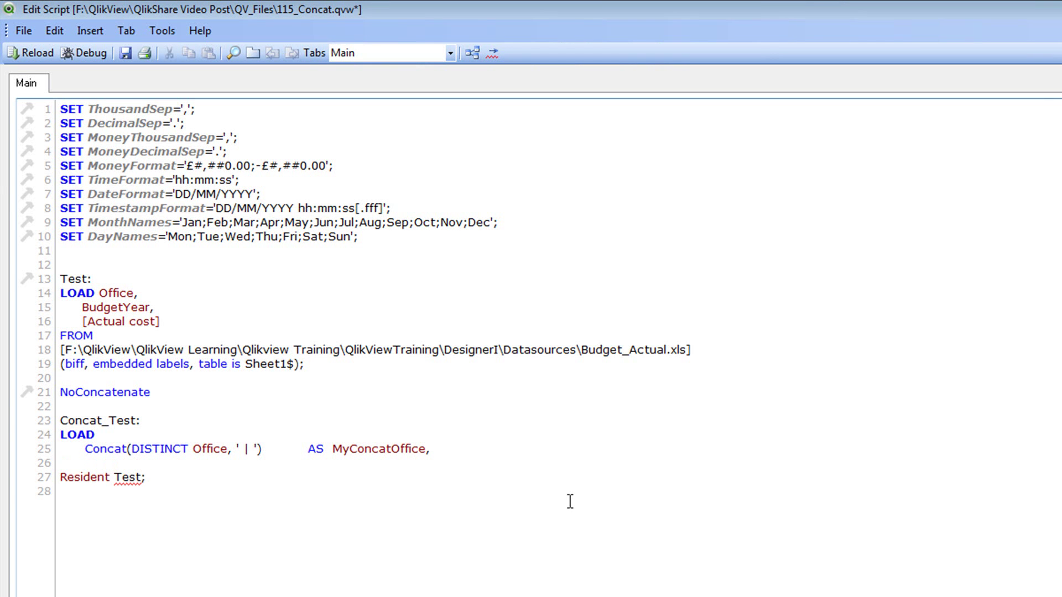
double_click(124, 308)
key(ctrl+c)
click(106, 465)
key(ctrl+v)
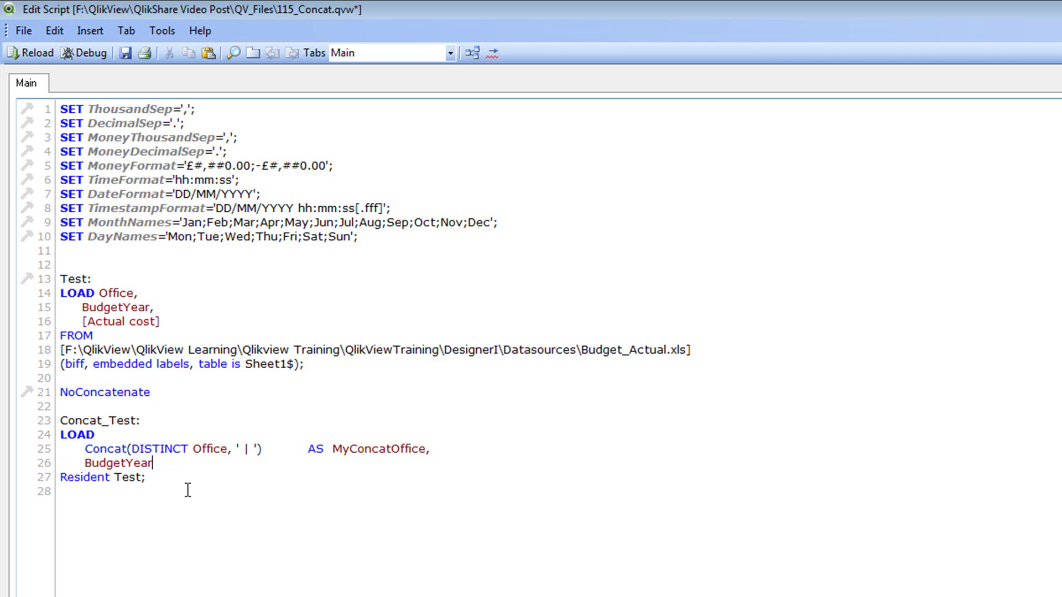
click(125, 53)
click(207, 506)
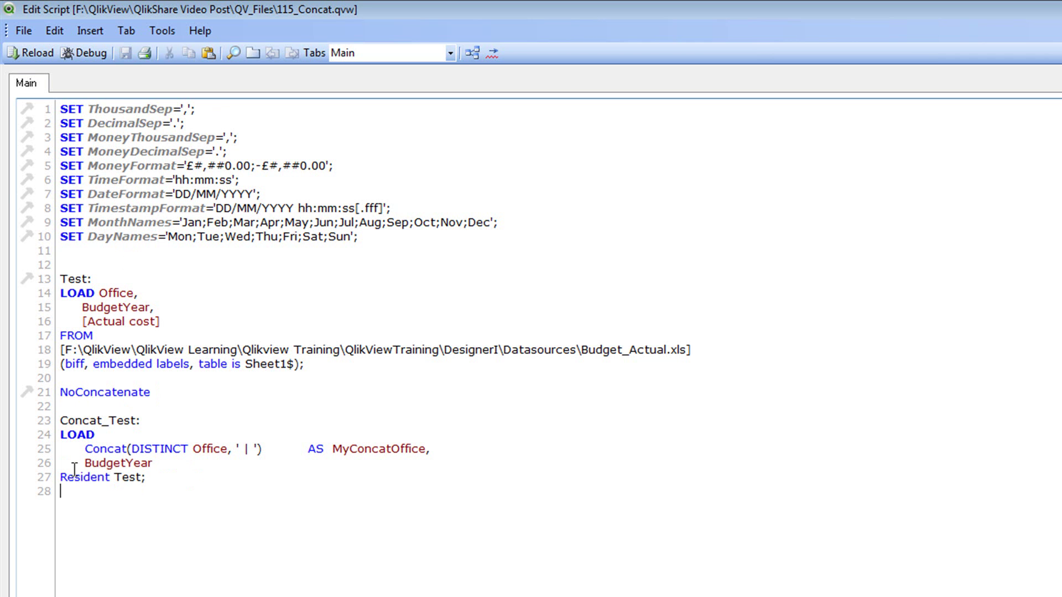
Step: Try to reload the script, examine the Concat expression in the script error, cancel the load and restore the old data
click(30, 53)
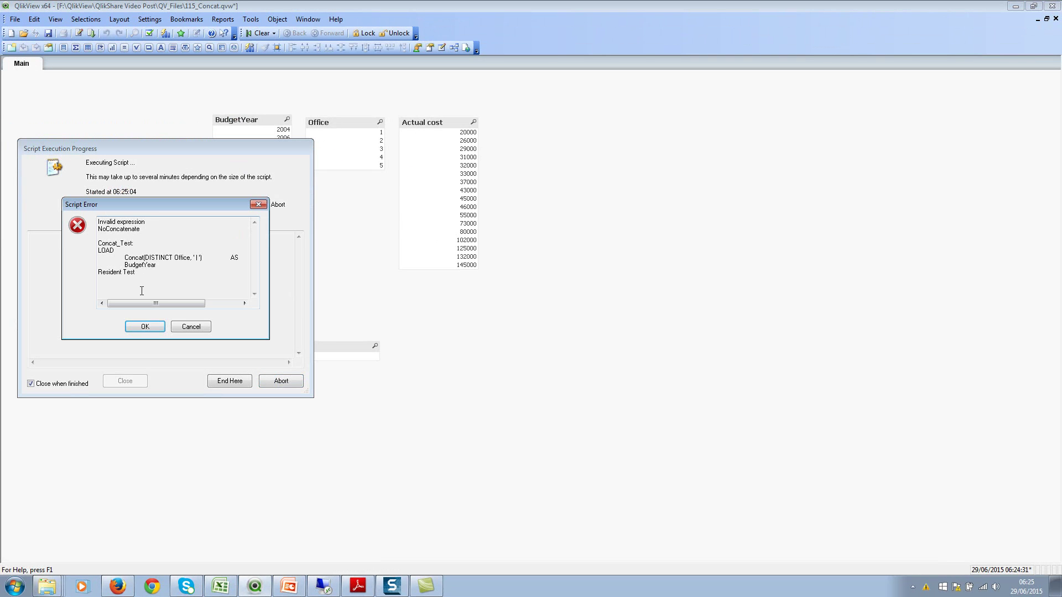
mouse_move(132, 300)
mouse_down()
mouse_move(187, 303)
mouse_move(133, 303)
mouse_up()
drag(124, 257, 191, 259)
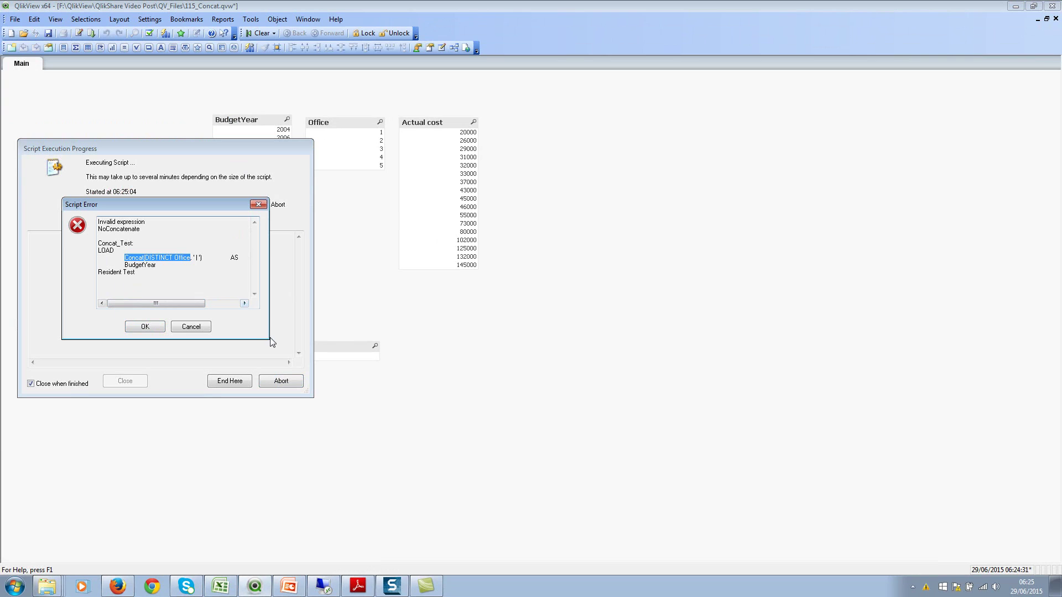
click(169, 264)
double_click(132, 257)
click(180, 327)
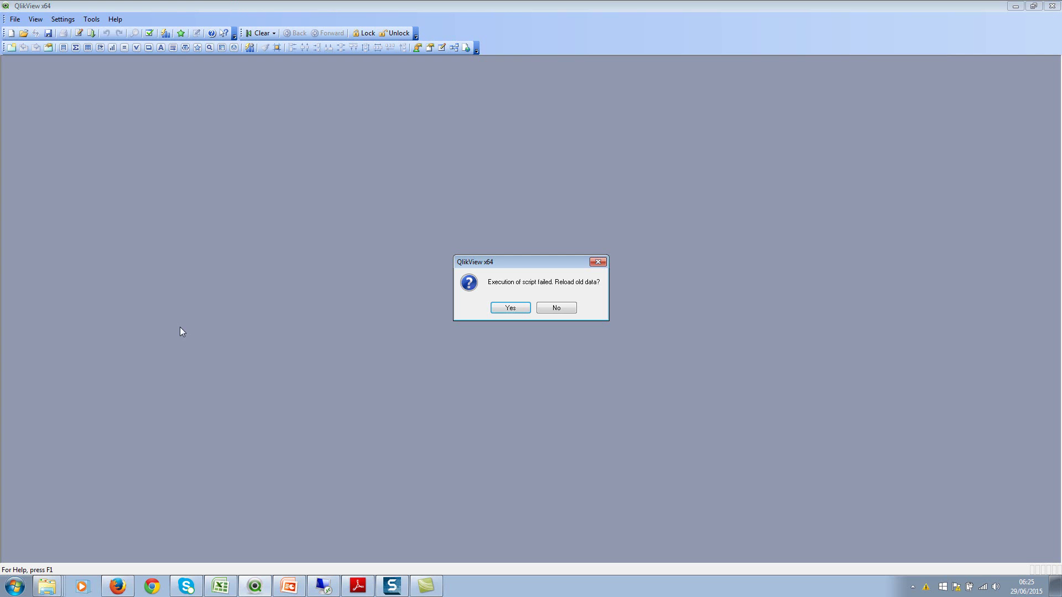
click(509, 308)
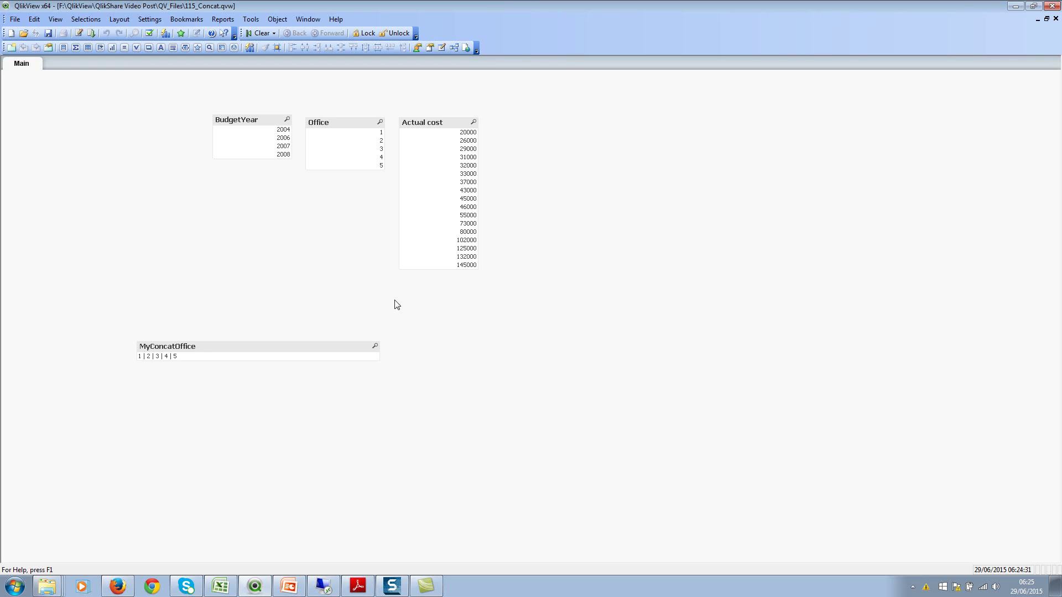
Step: Reopen the load script and add a Group By clause after Resident Test in the Concat_Test load
key(ctrl+e)
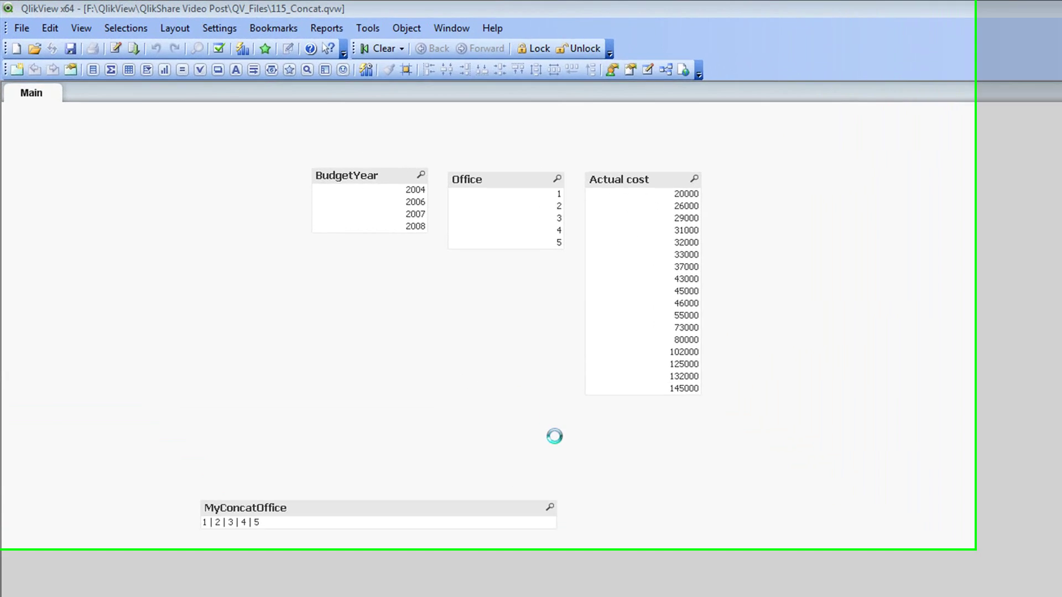
click(210, 544)
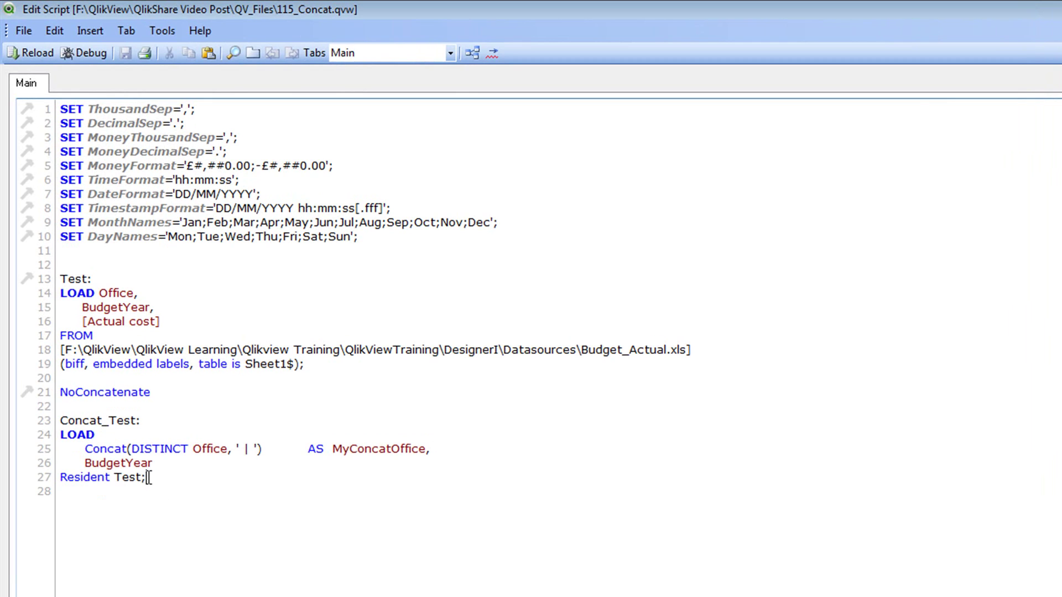
drag(152, 464, 93, 464)
click(129, 492)
key(Return)
text(Group By ;)
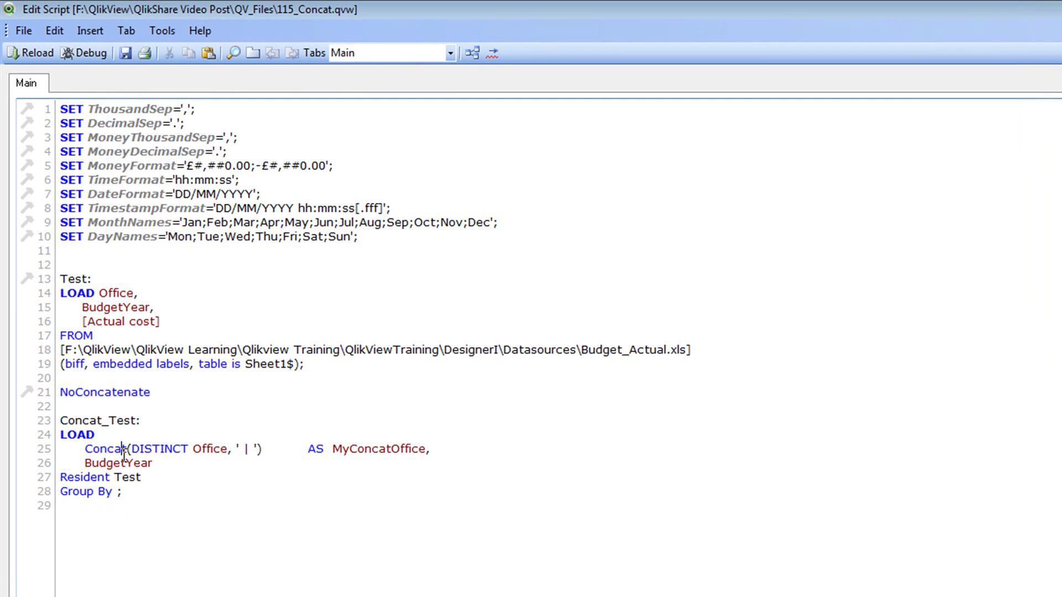
Step: Use BudgetYear as the Group By field of the Concat_Test load and save the script
double_click(116, 477)
double_click(115, 462)
key(ctrl+c)
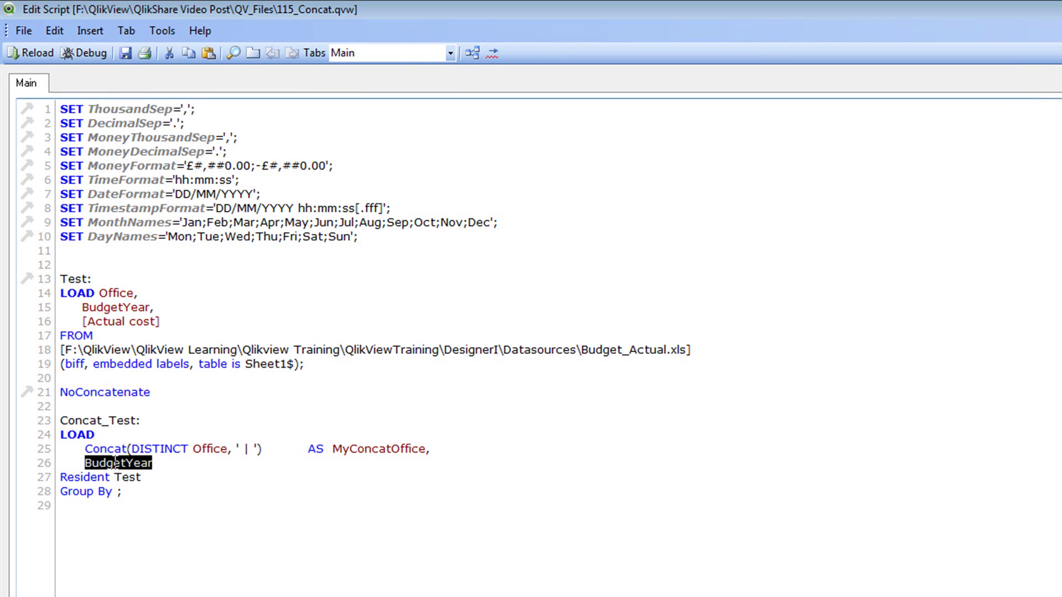
click(113, 492)
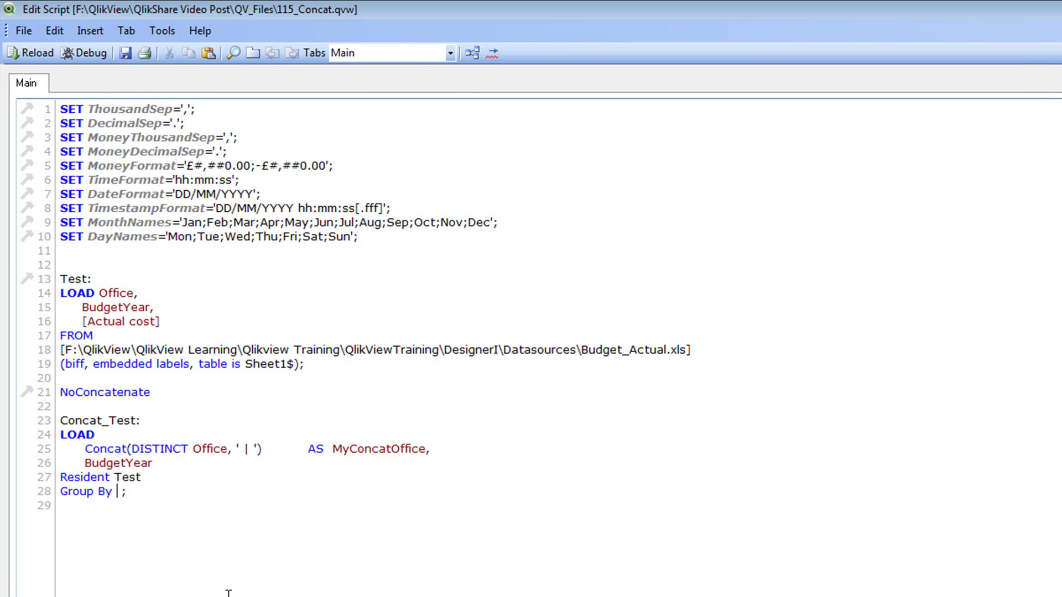
key(ctrl+v)
key(Delete)
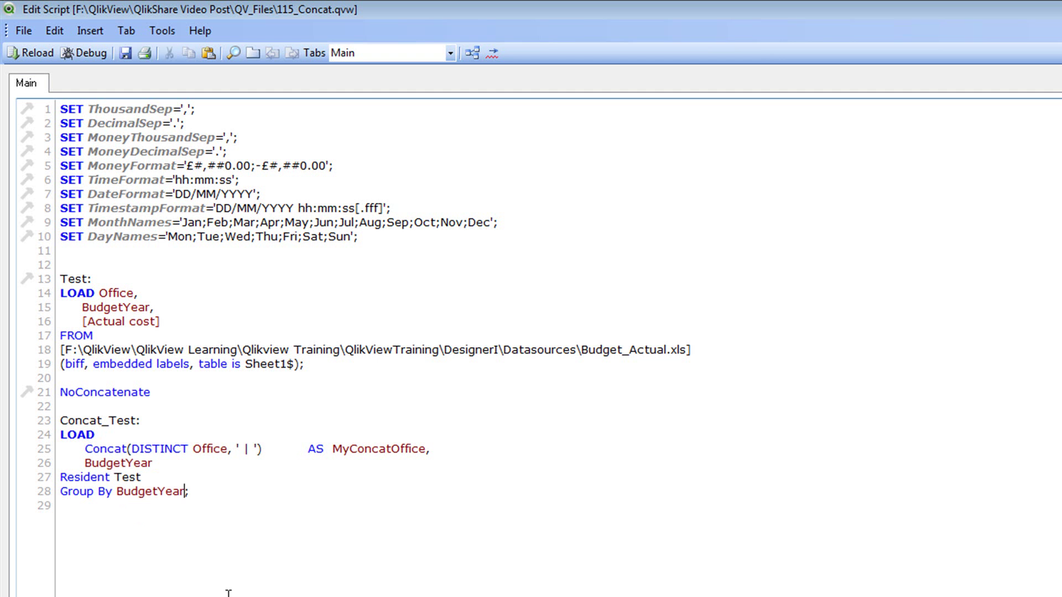
click(228, 545)
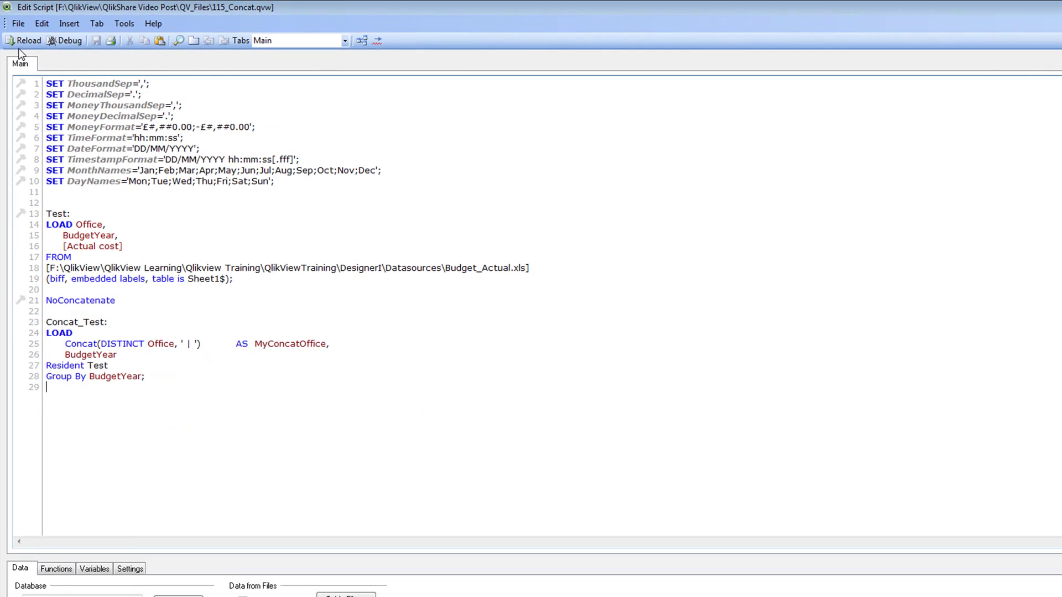
Step: Reload the script and check the Concat_Test table in the table viewer, widened to show its full field names
click(20, 43)
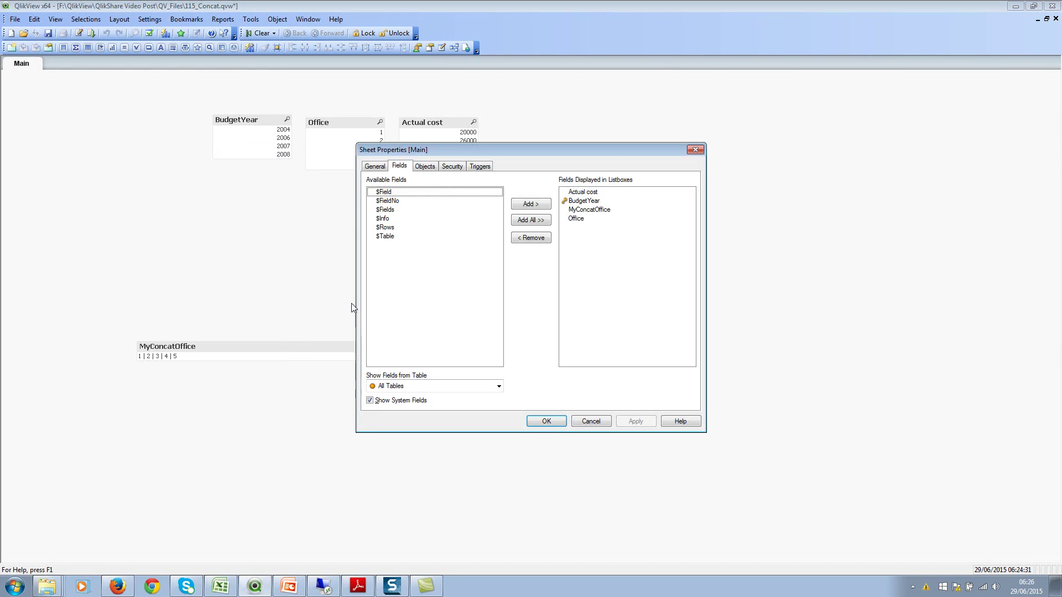
click(545, 422)
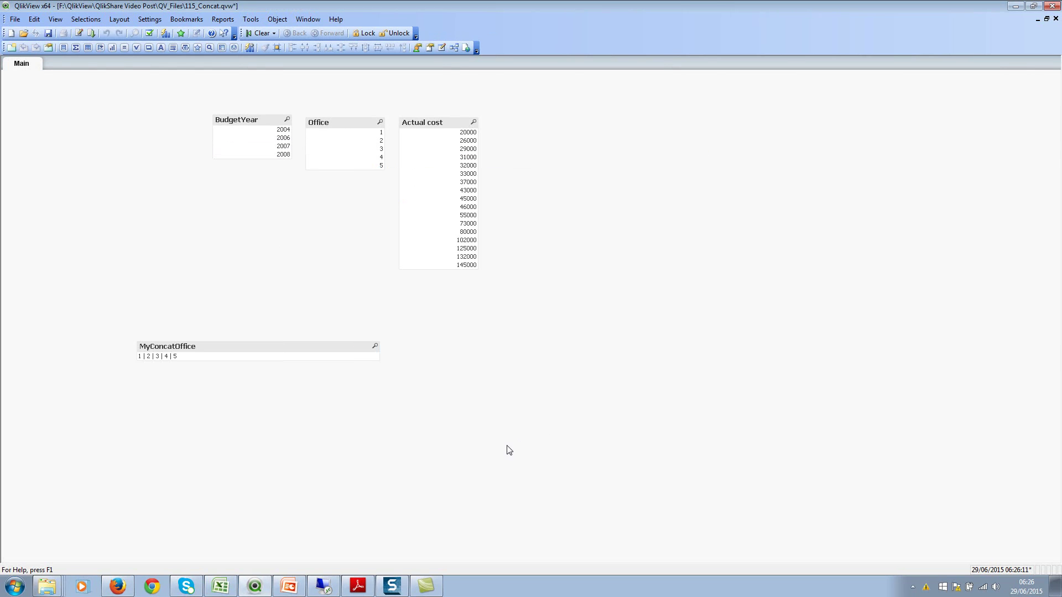
key(ctrl+t)
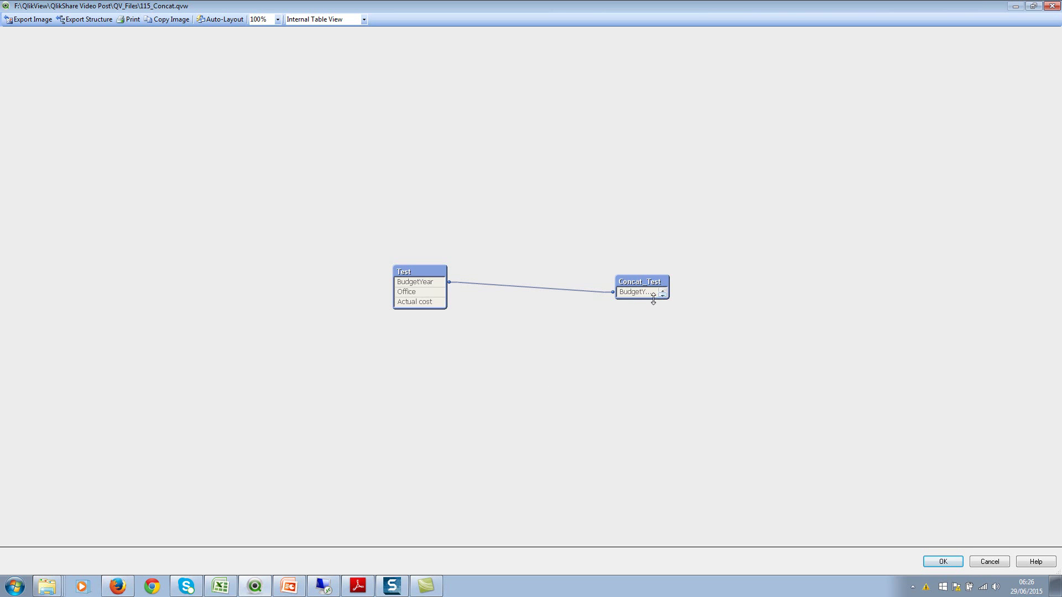
drag(669, 292, 707, 293)
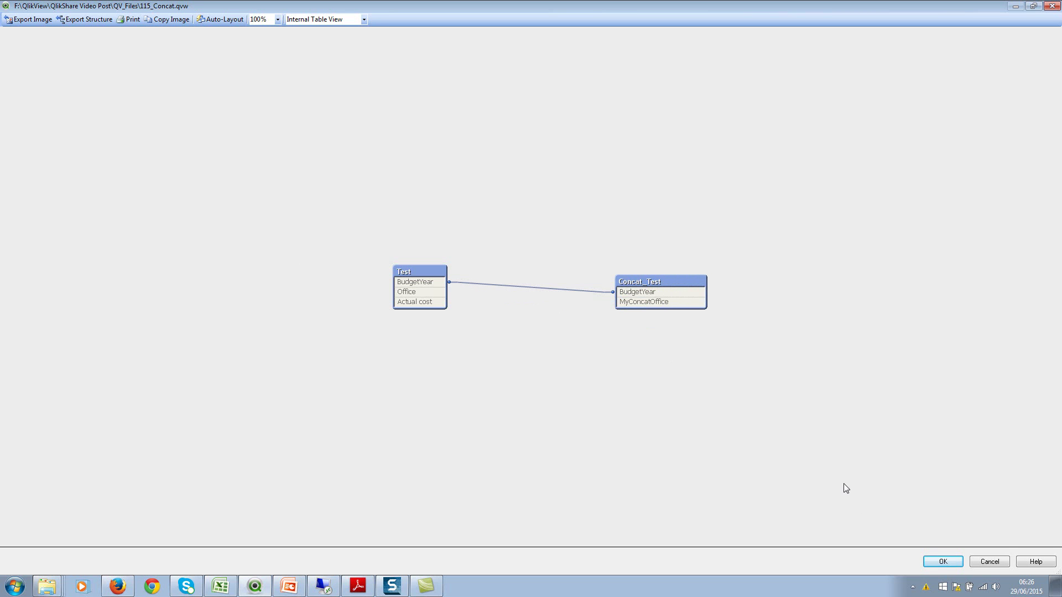
click(943, 562)
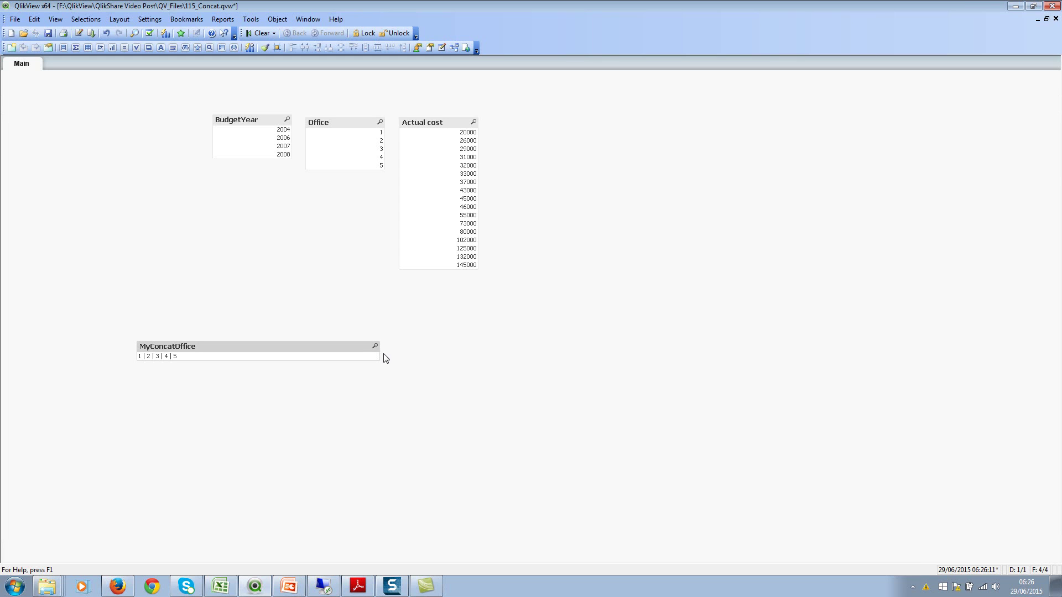
Step: Narrow the MyConcatOffice listbox and place a copy of it beside the original
drag(379, 357, 330, 344)
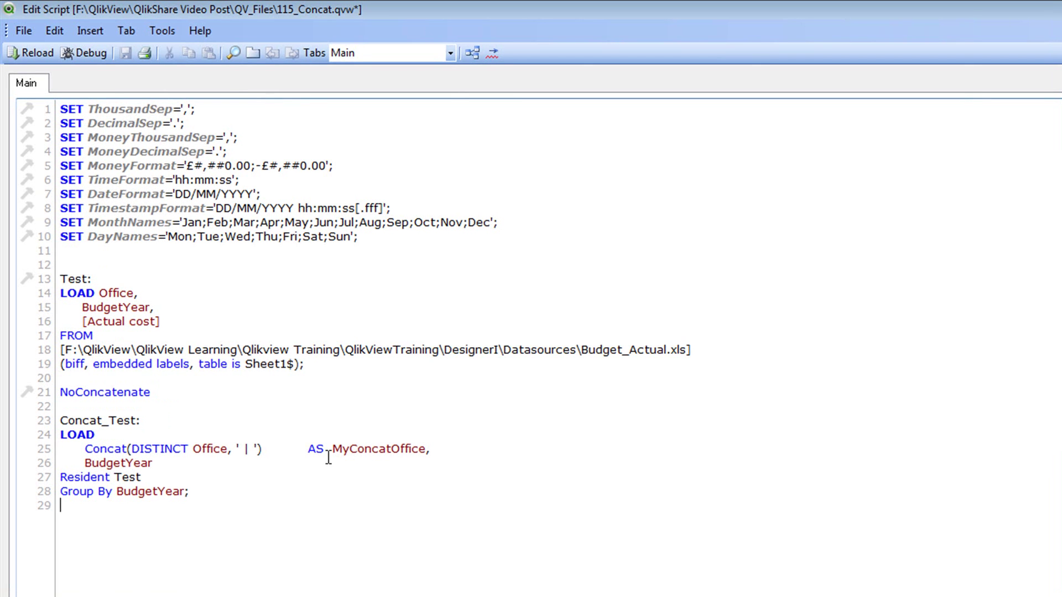
Step: Alias BudgetYear as MyBudgetYear in the Concat_Test load and reload the script without adding new listboxes
click(235, 463)
key(Tab)
key(Tab)
text(AS  )
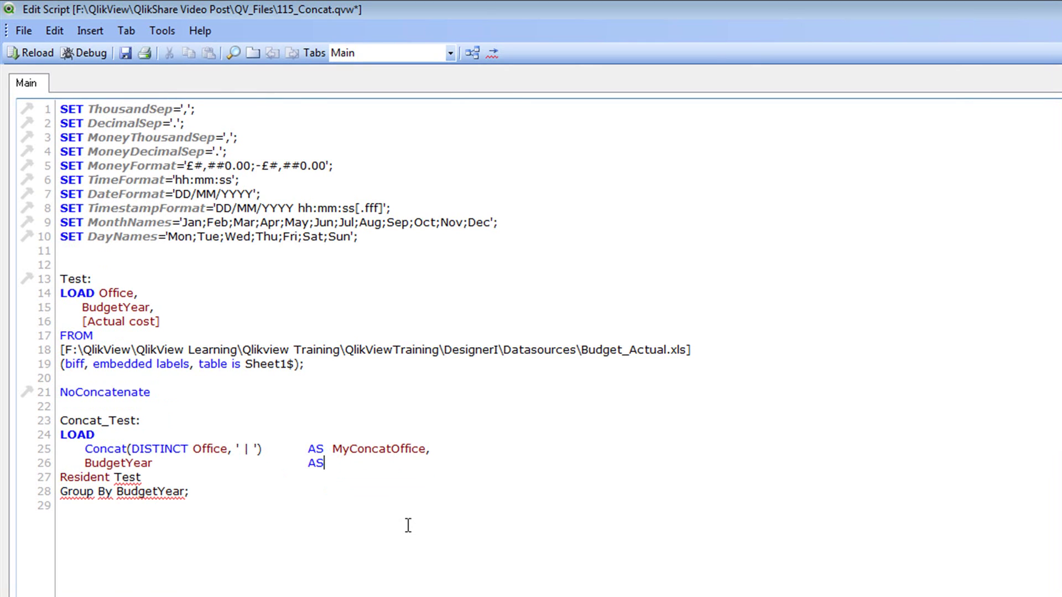
text(MyB)
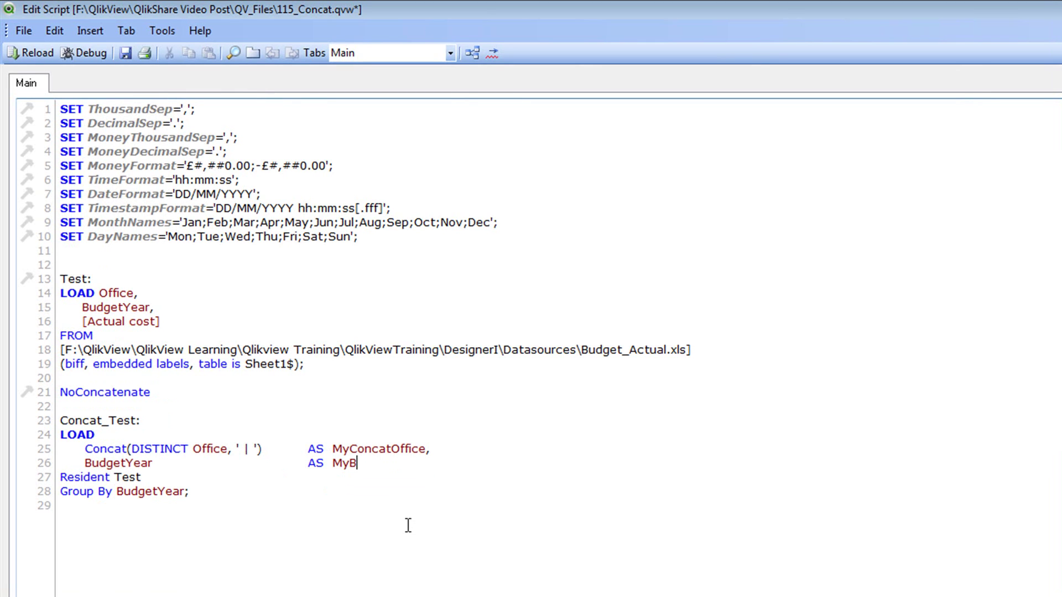
text(udgetYear)
key(ctrl+r)
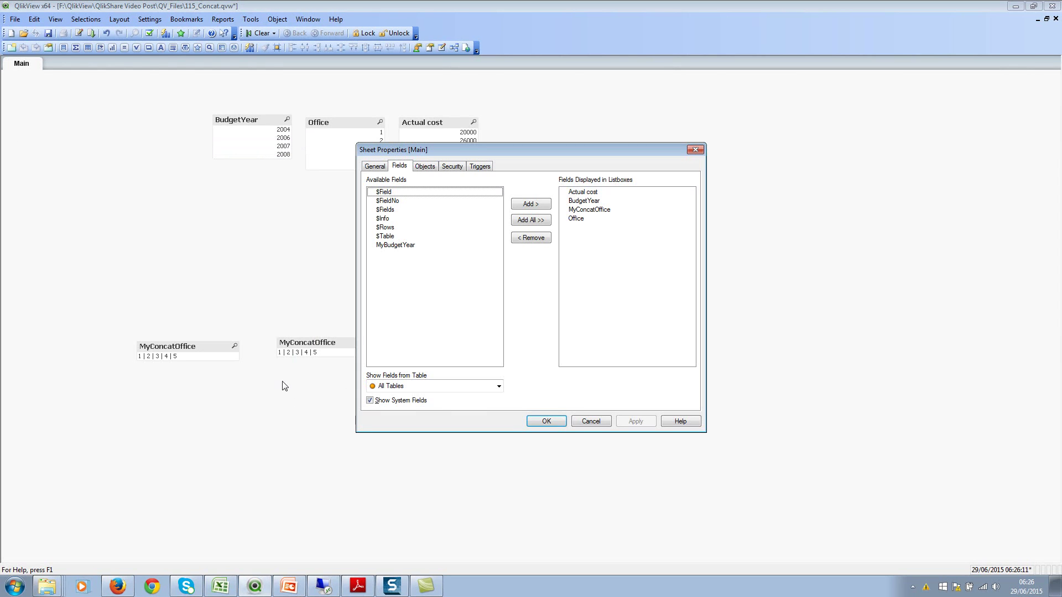
click(547, 421)
Step: Change the copied MyConcatOffice listbox to the MyBudgetYear field and lengthen it to show all of its years
right_click(325, 347)
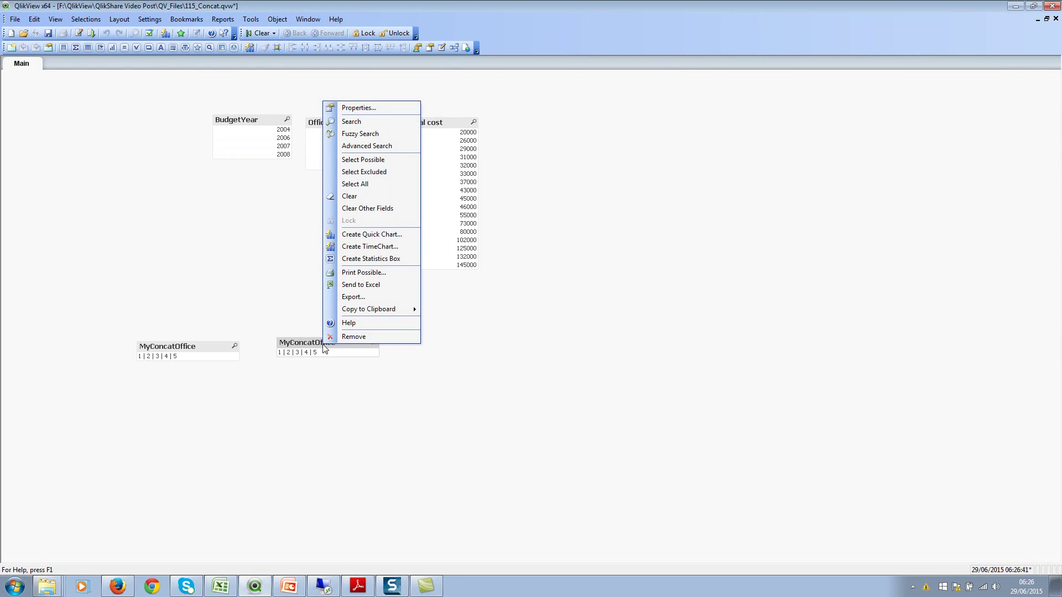
click(358, 108)
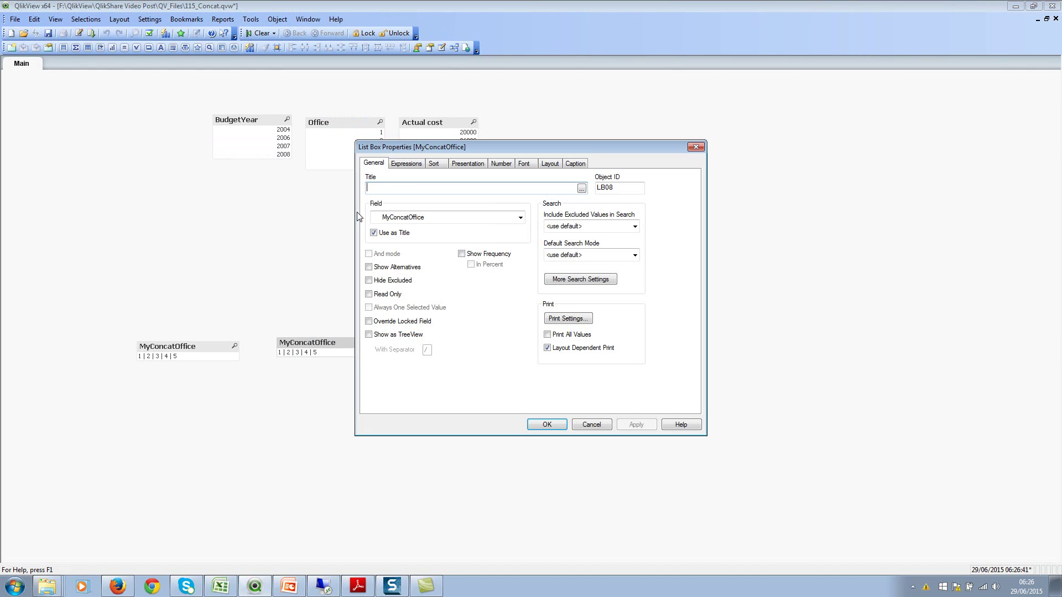
click(416, 218)
click(426, 299)
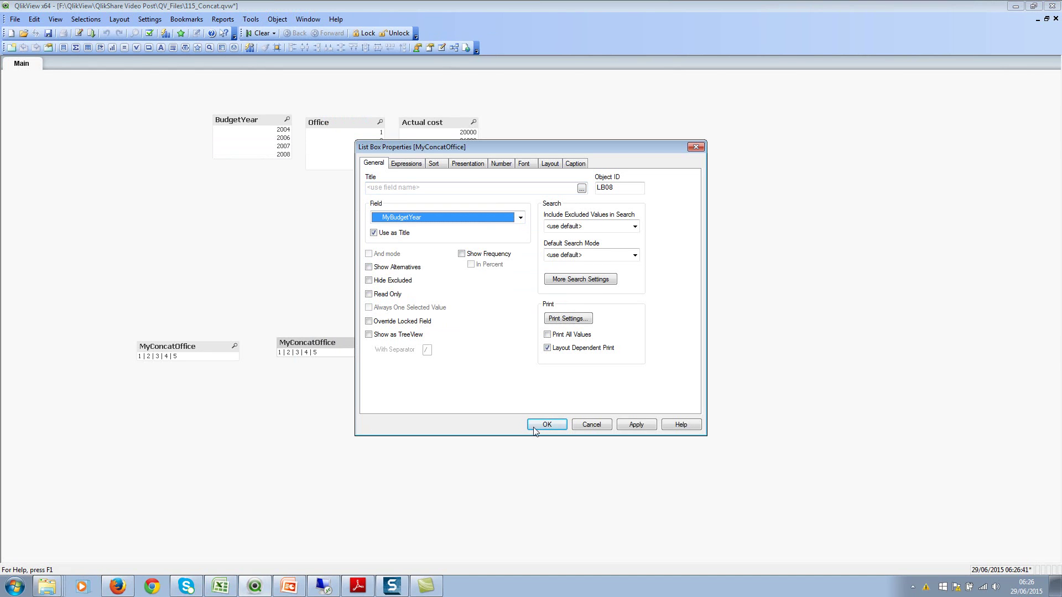
click(546, 425)
drag(339, 375, 338, 383)
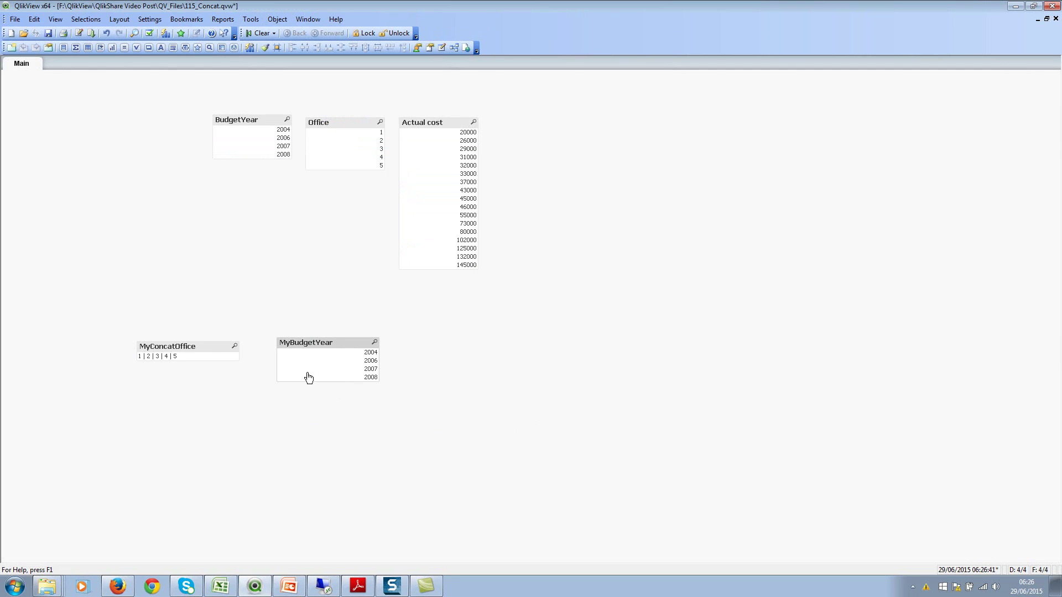
Step: Select 2006 in the MyBudgetYear listbox to check its concatenated offices, and clear the selection
drag(313, 369, 313, 362)
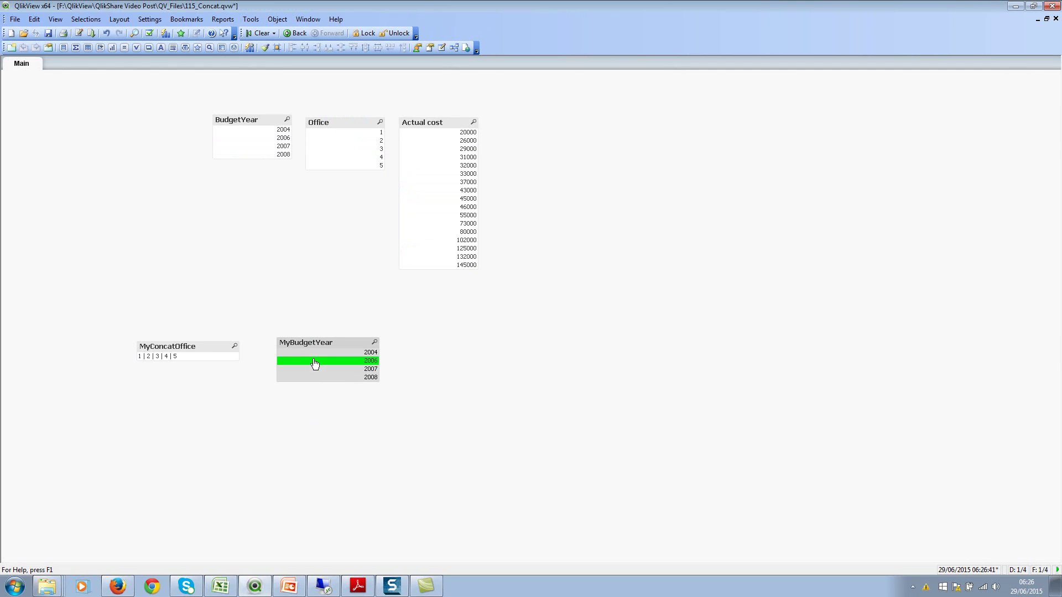
key(ctrl+shift+d)
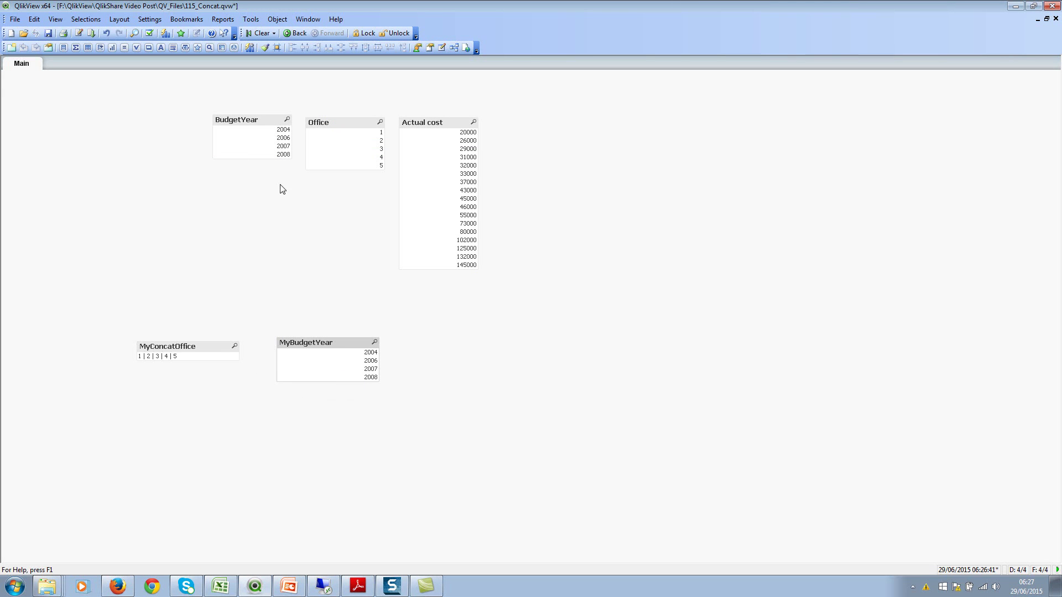
click(302, 362)
click(299, 361)
click(242, 310)
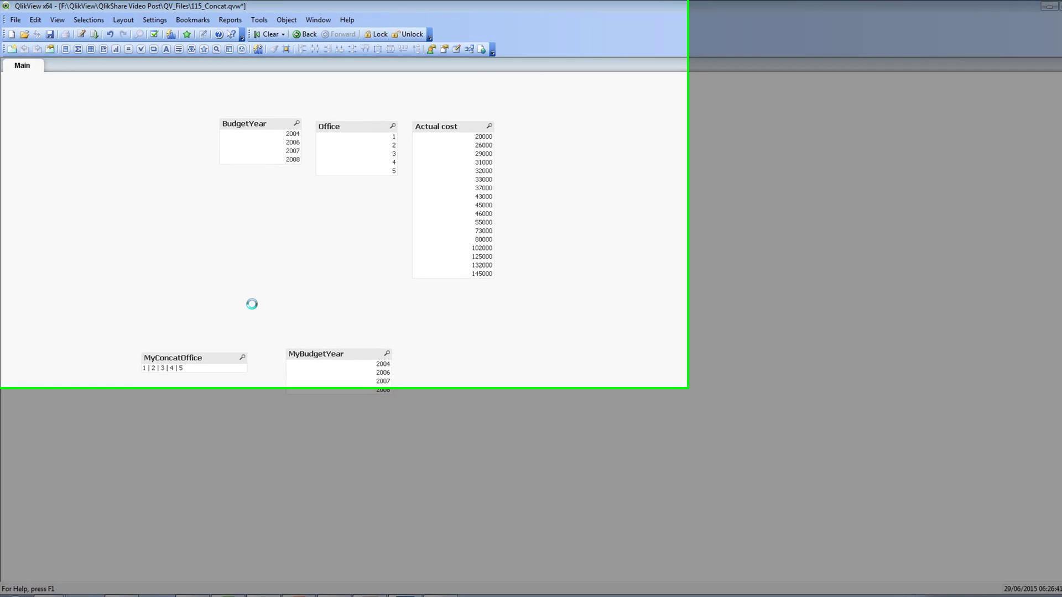
Step: Examine the Concat expression in the script, and review the Group By and Sort Weight points on the Concat() slide in PowerPoint
key(ctrl+e)
drag(84, 448, 443, 444)
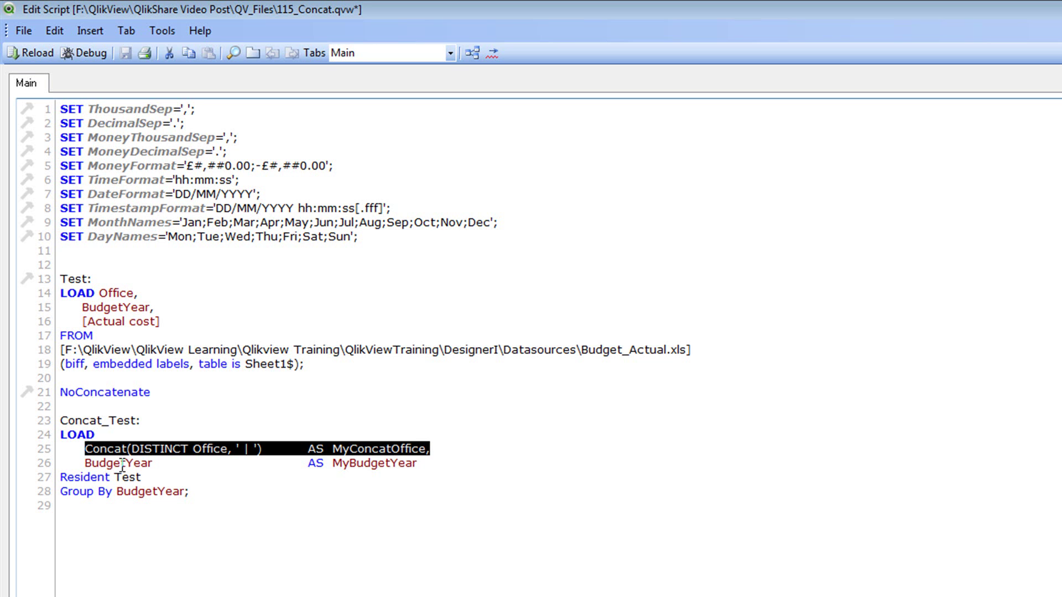
click(249, 496)
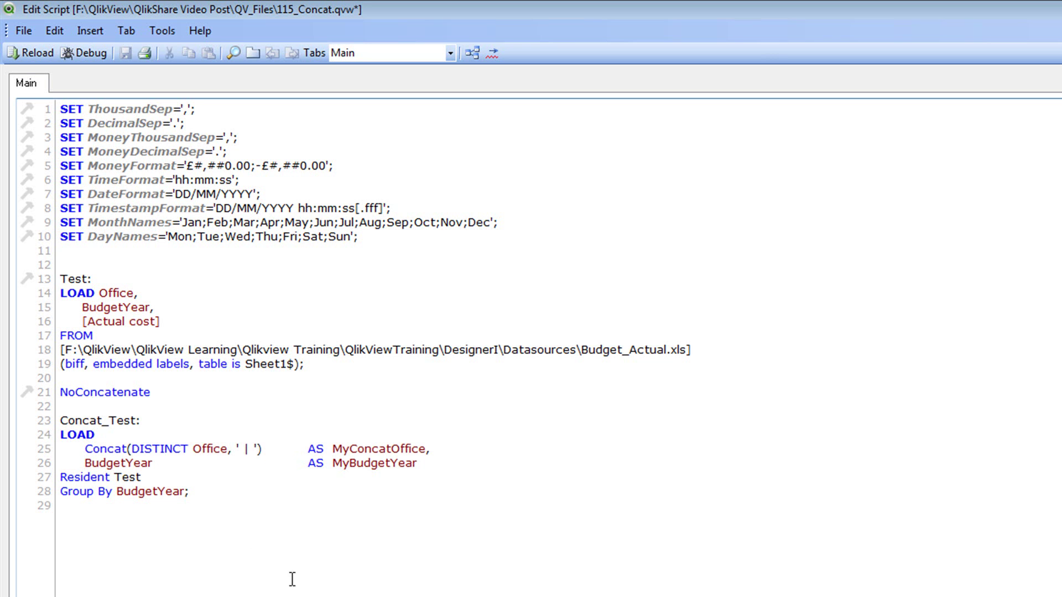
key(Down)
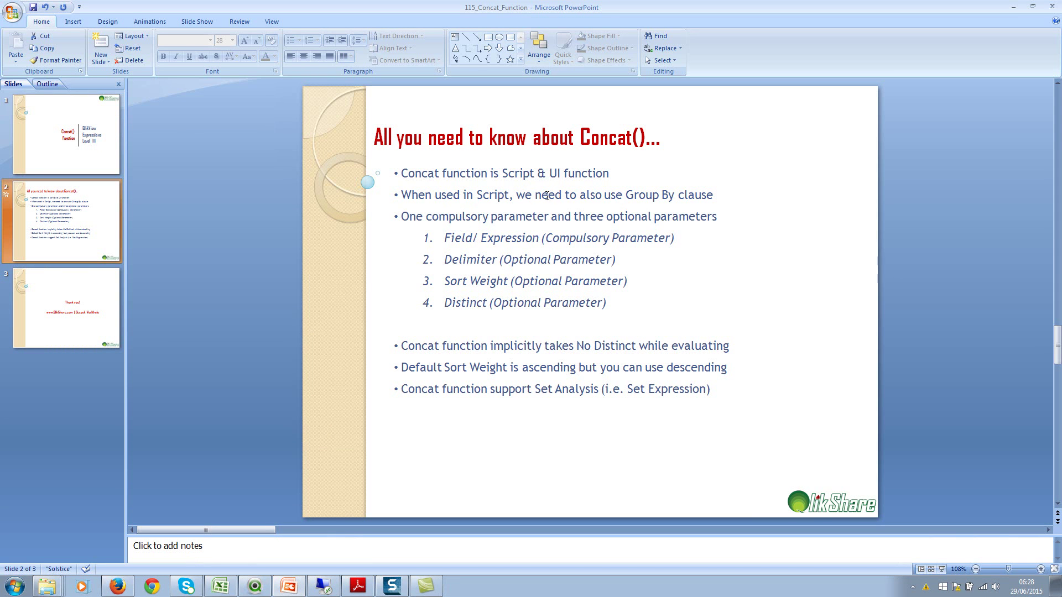
drag(716, 198, 605, 199)
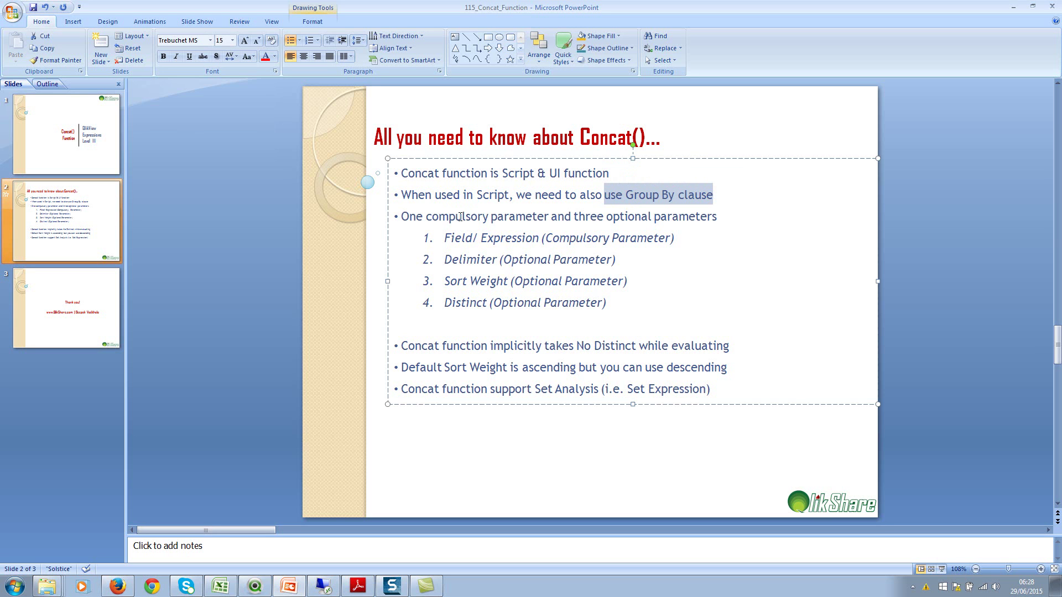
drag(444, 282, 536, 282)
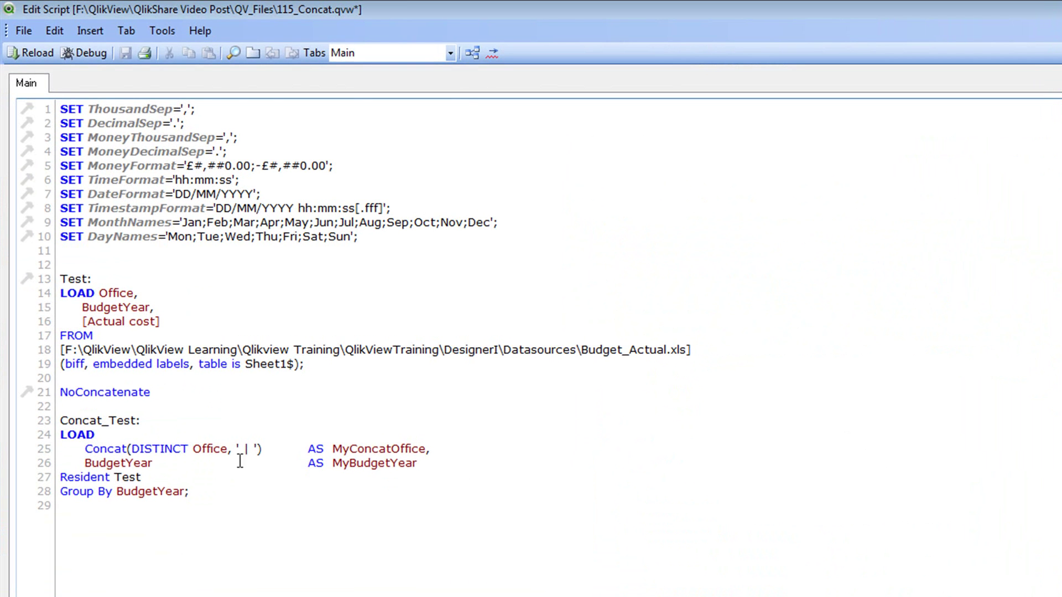
Step: Return to the QlikView script and add Office as the sort weight after the ' | ' delimiter in the Concat expression
click(258, 450)
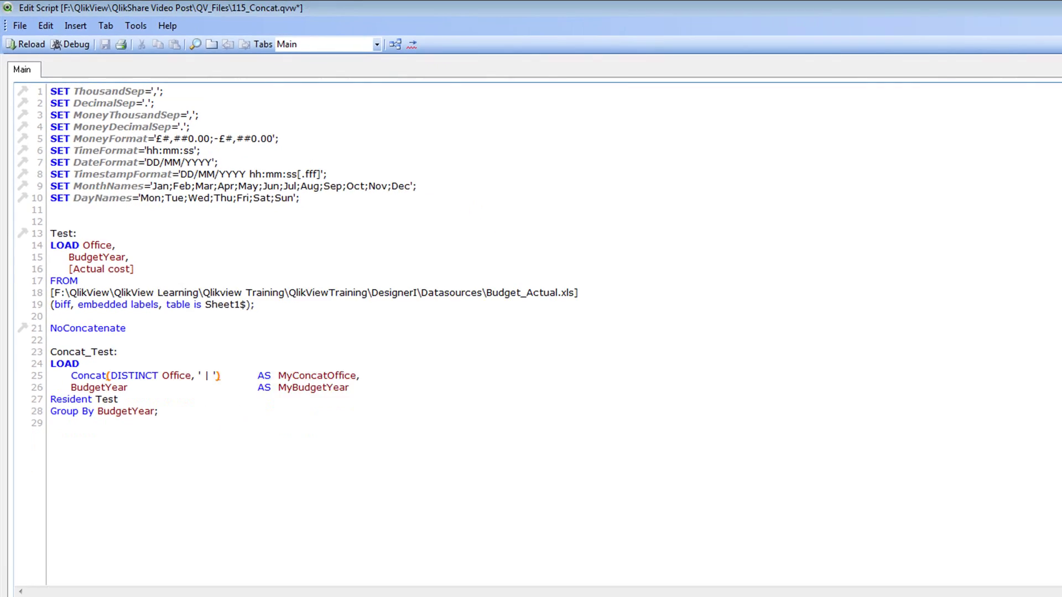
click(947, 569)
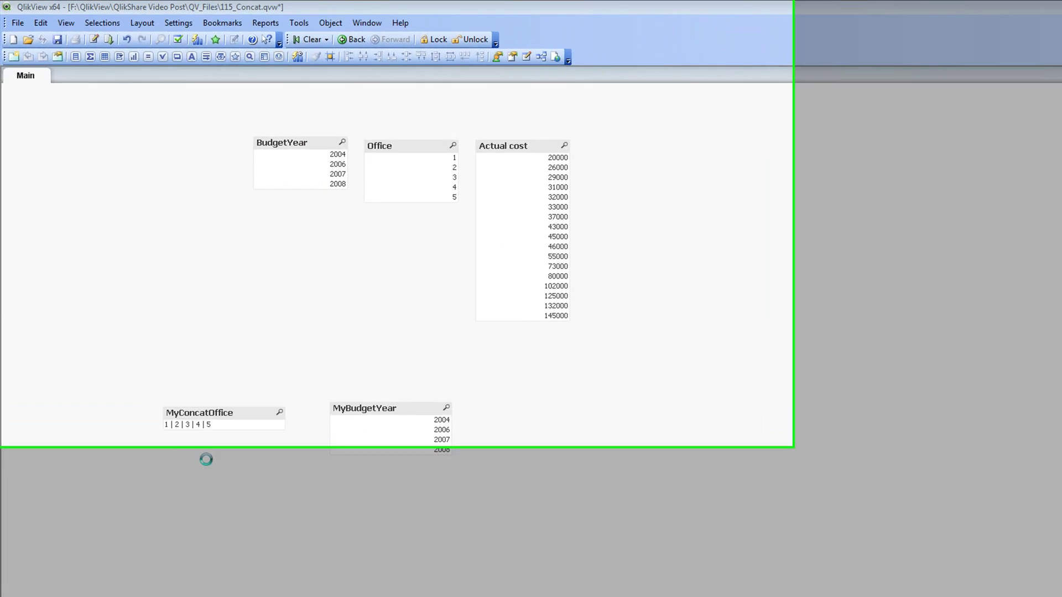
key(ctrl+e)
text(, Office)     AS  MyConcatOffice,)
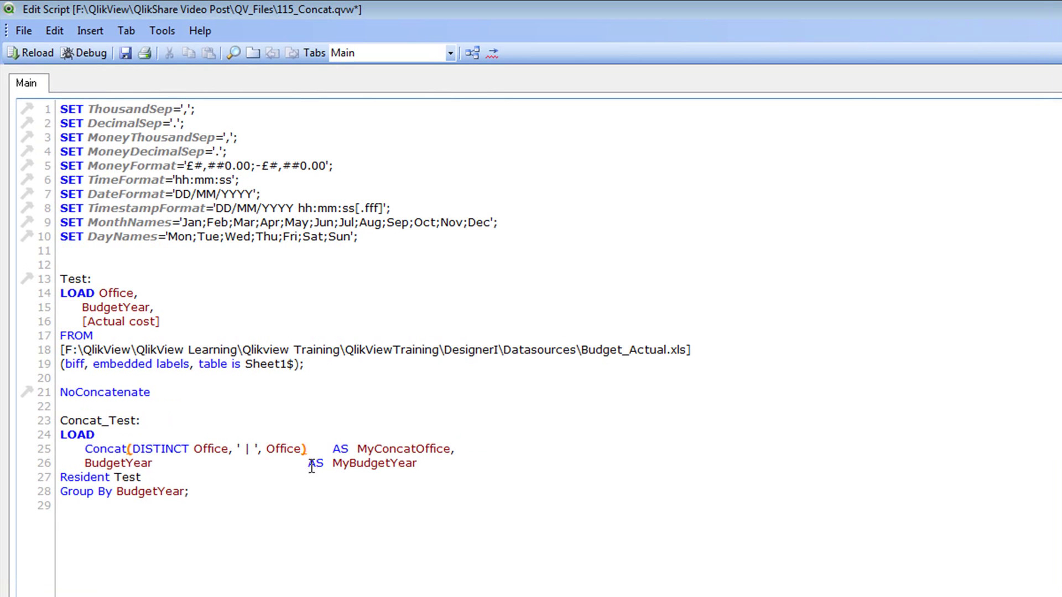
Step: Align the MyBudgetYear alias with the line above it and change the Concat sort weight to -Office
click(308, 464)
key(Tab)
click(267, 451)
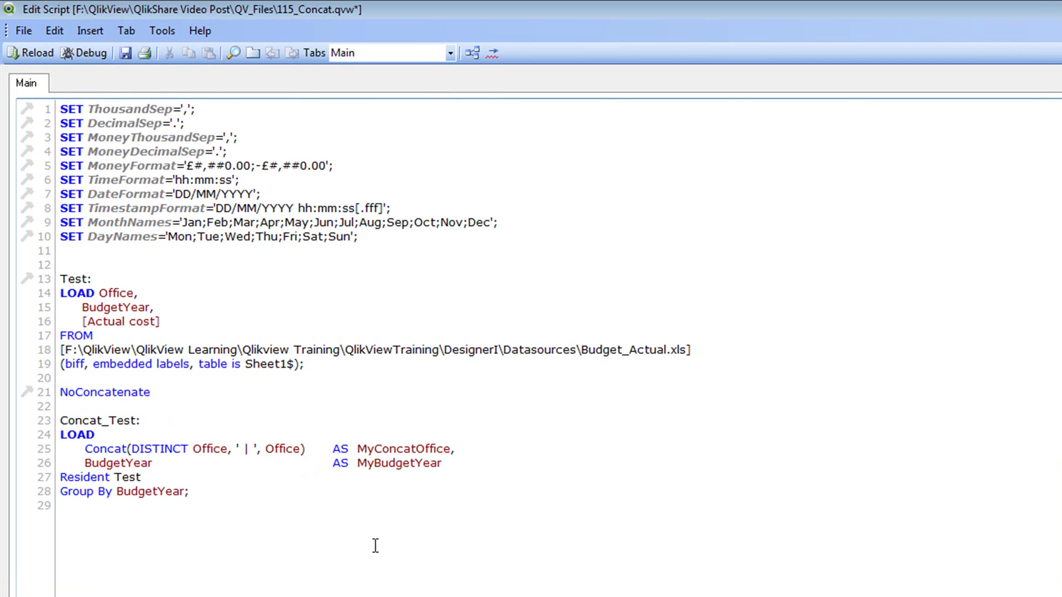
text(-)
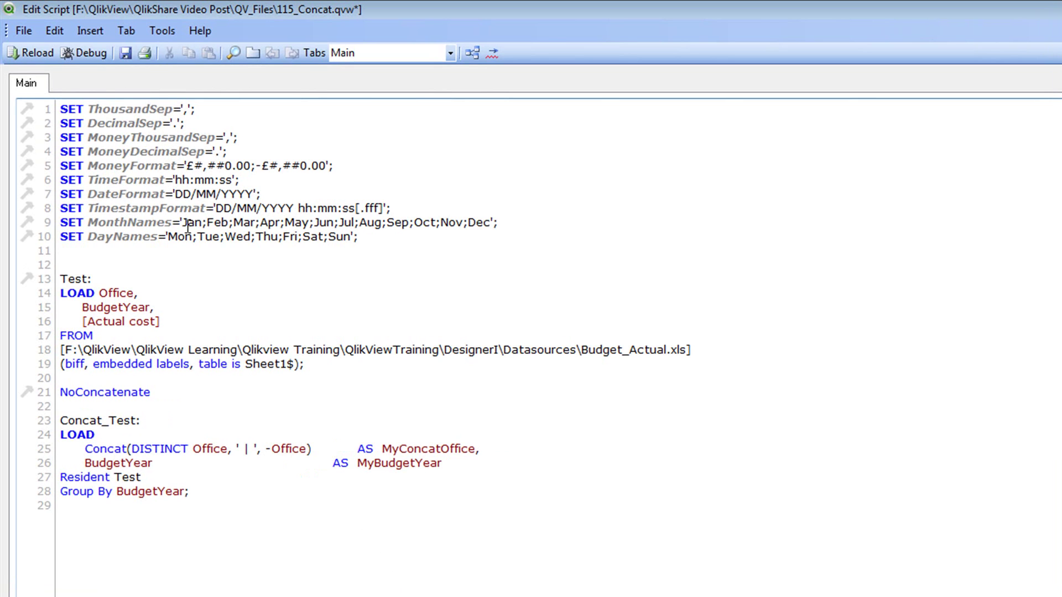
Step: Save the script, reload the data with it, and save the document
click(125, 52)
click(31, 52)
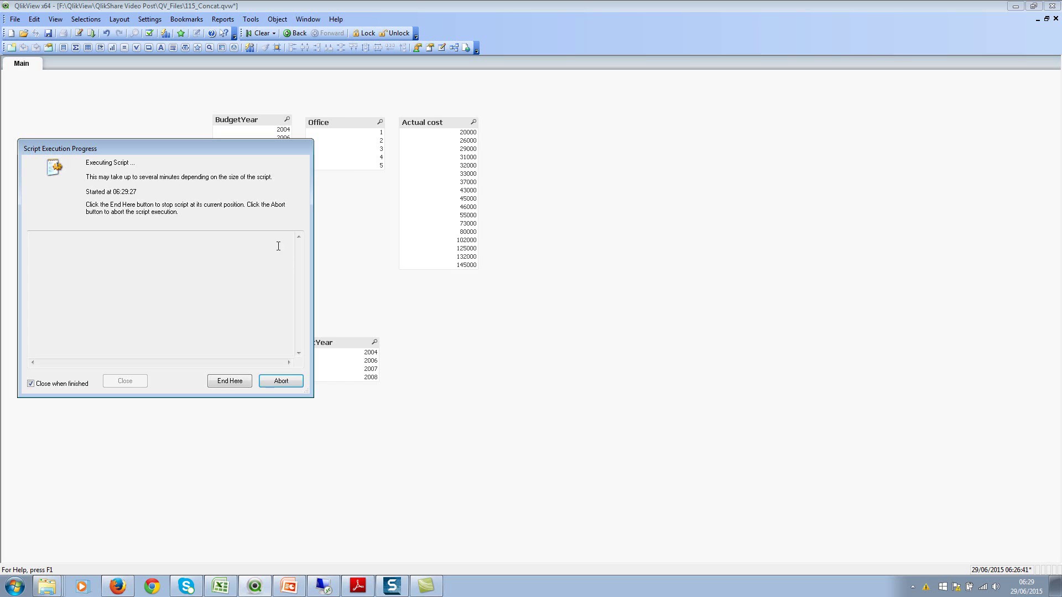
click(550, 422)
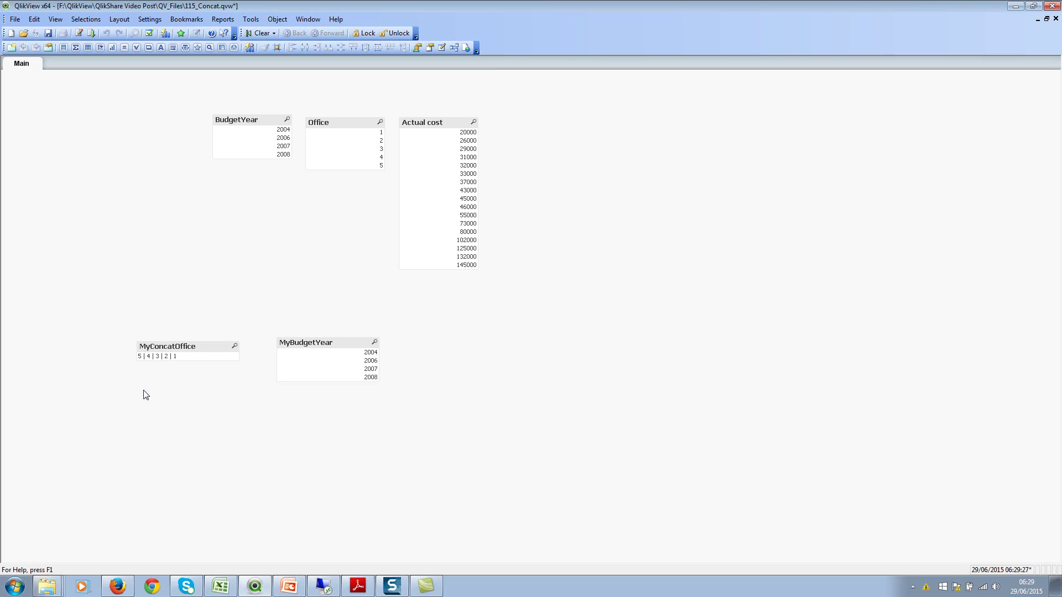
key(ctrl+s)
Step: Review the Distinct, sort weight and set analysis points on the Concat() slide in PowerPoint, and return to QlikView
click(289, 586)
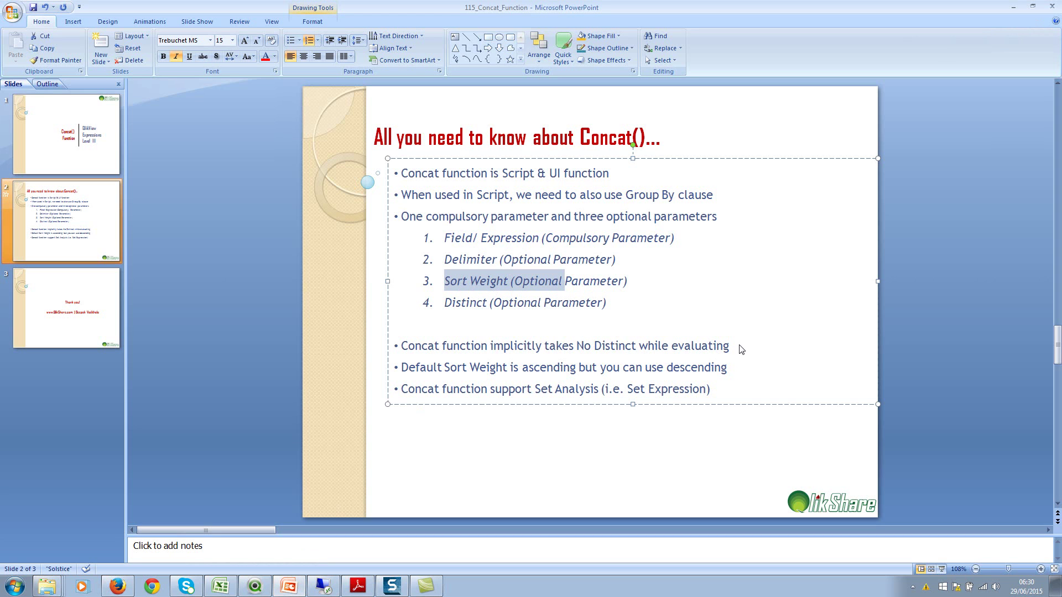
key(Escape)
key(Escape)
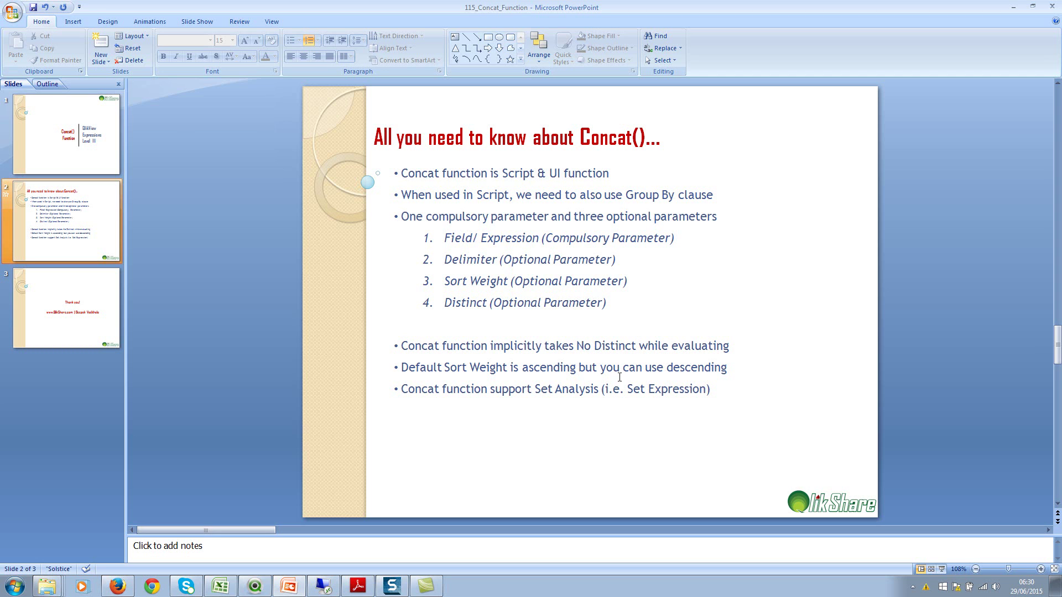
key(alt+Tab)
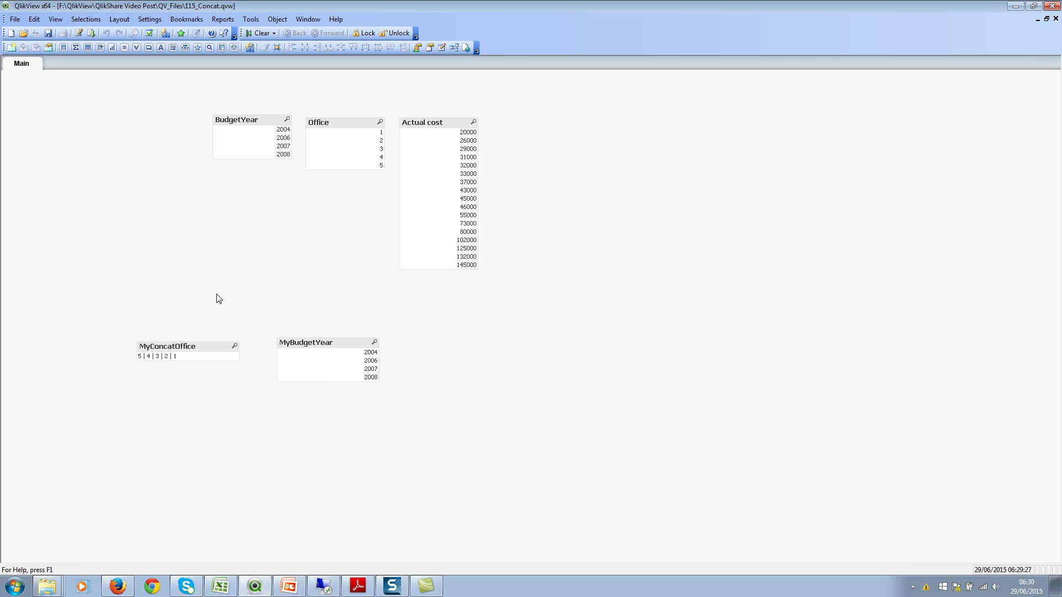
Step: Add a text object to the empty area of the sheet with the expression =Concat(Office, ' | ')
right_click(575, 207)
mouse_move(631, 239)
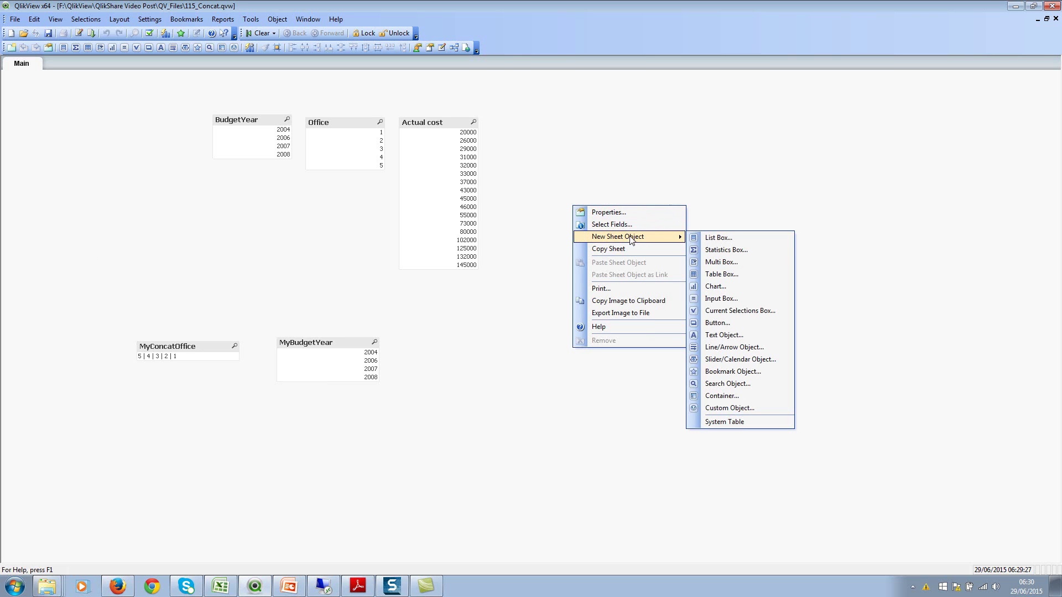
click(745, 335)
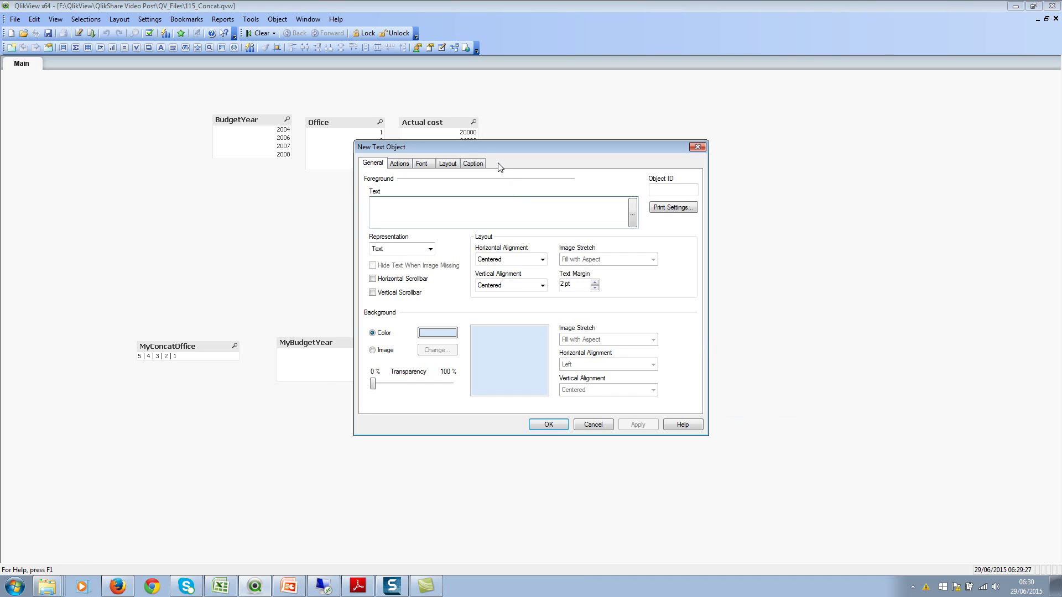
drag(503, 148, 689, 207)
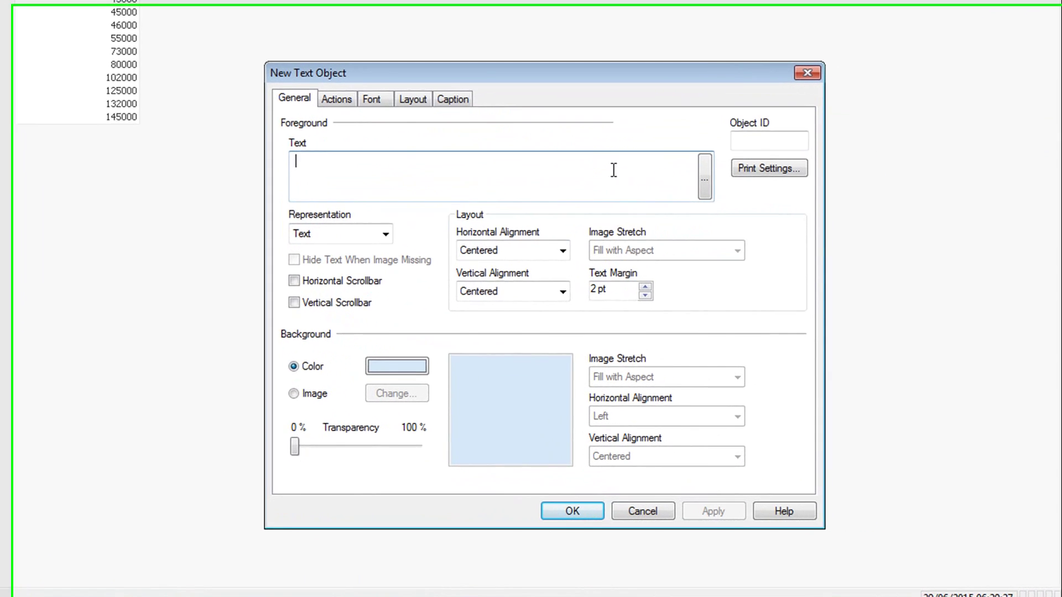
text(=Con)
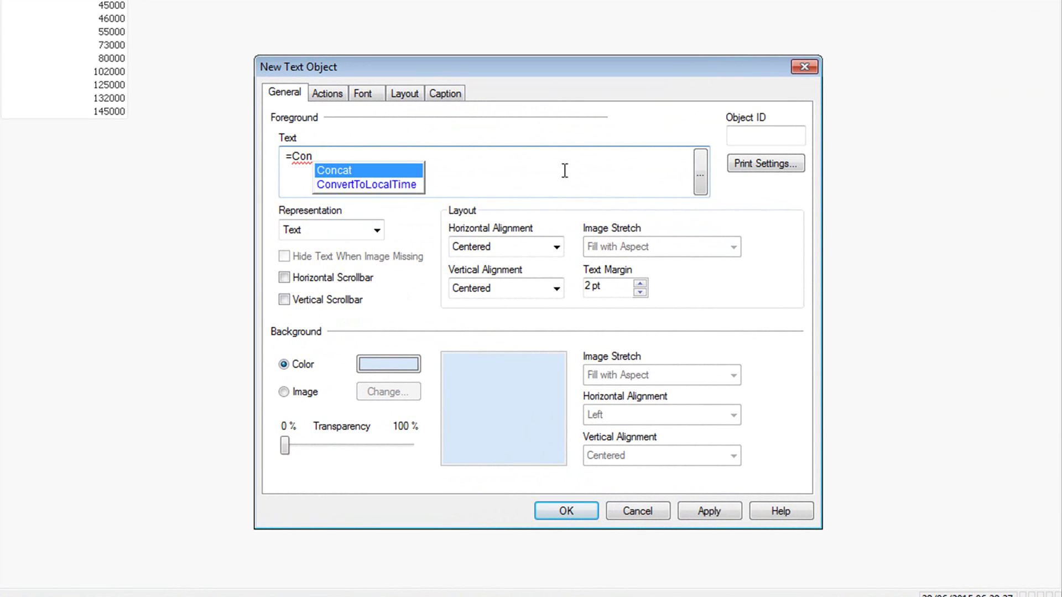
key(Return)
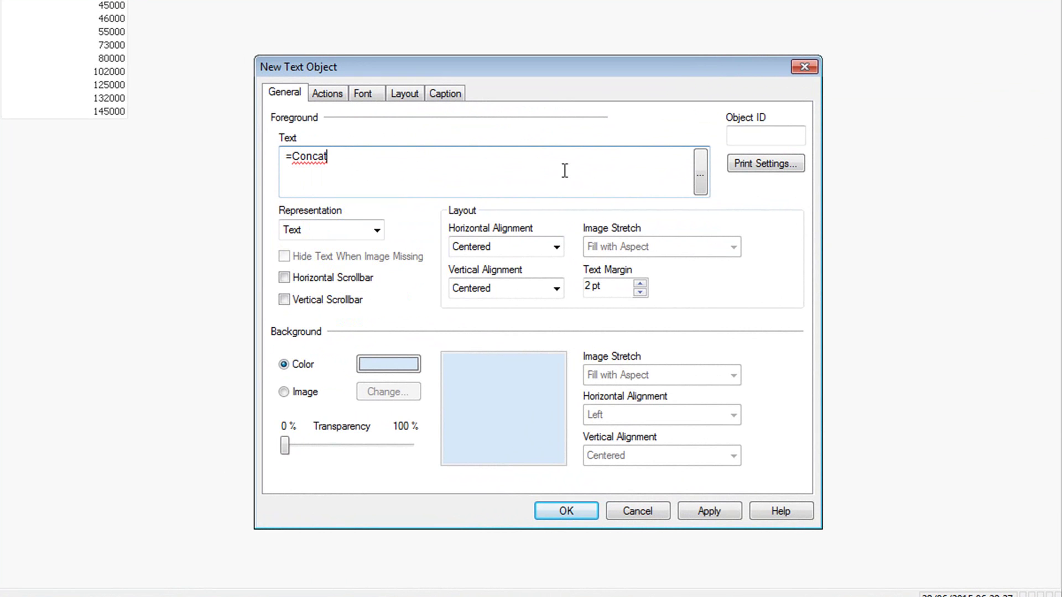
text(()
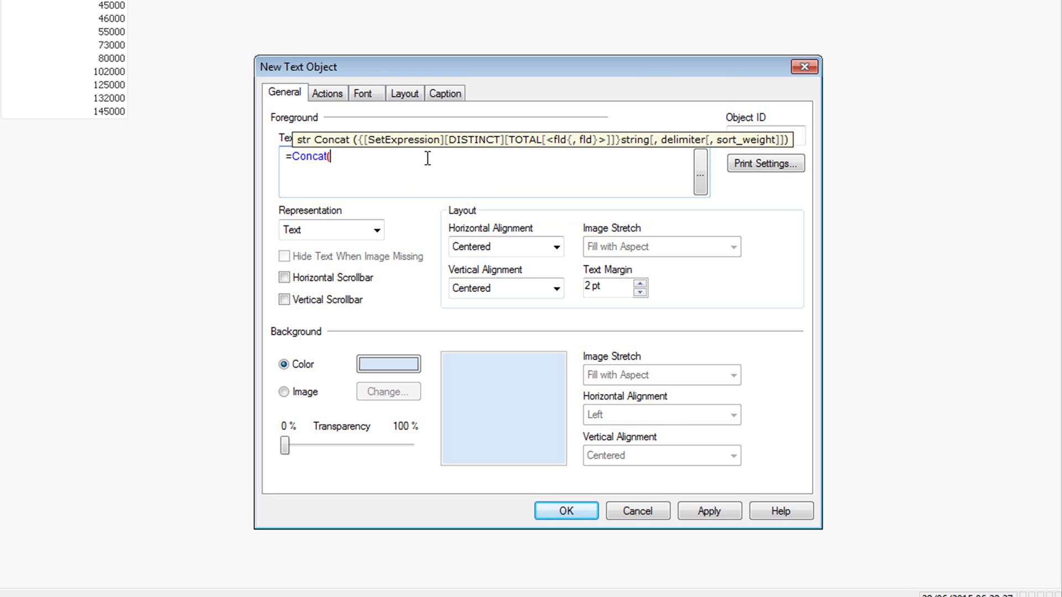
text(Off)
key(Return)
text(, ' | '))
click(559, 516)
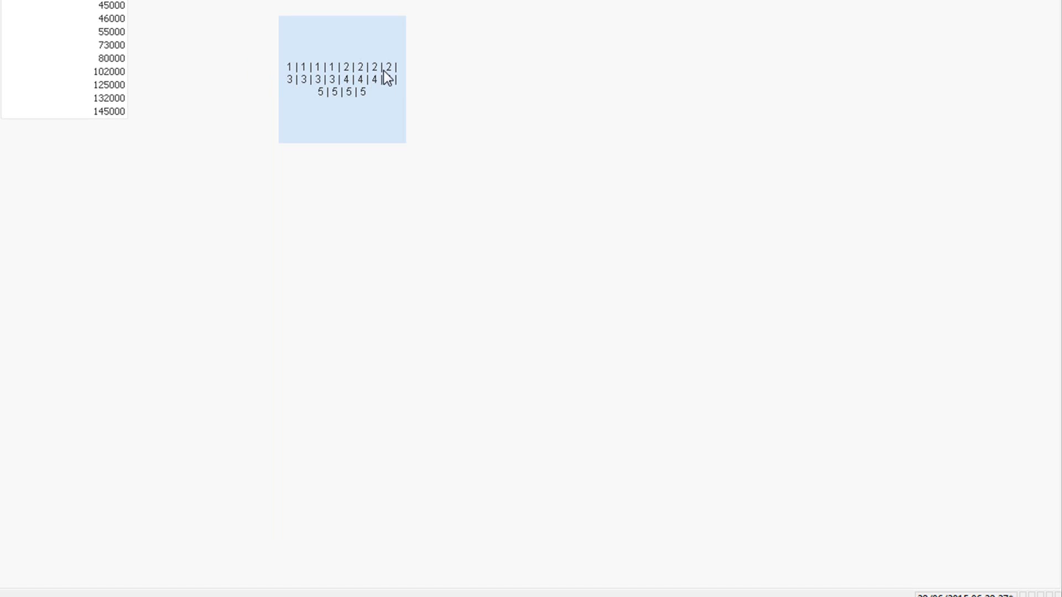
Step: Widen the text object so its values fit on one line, and add Distinct before Office in its Concat expression
drag(401, 100, 675, 125)
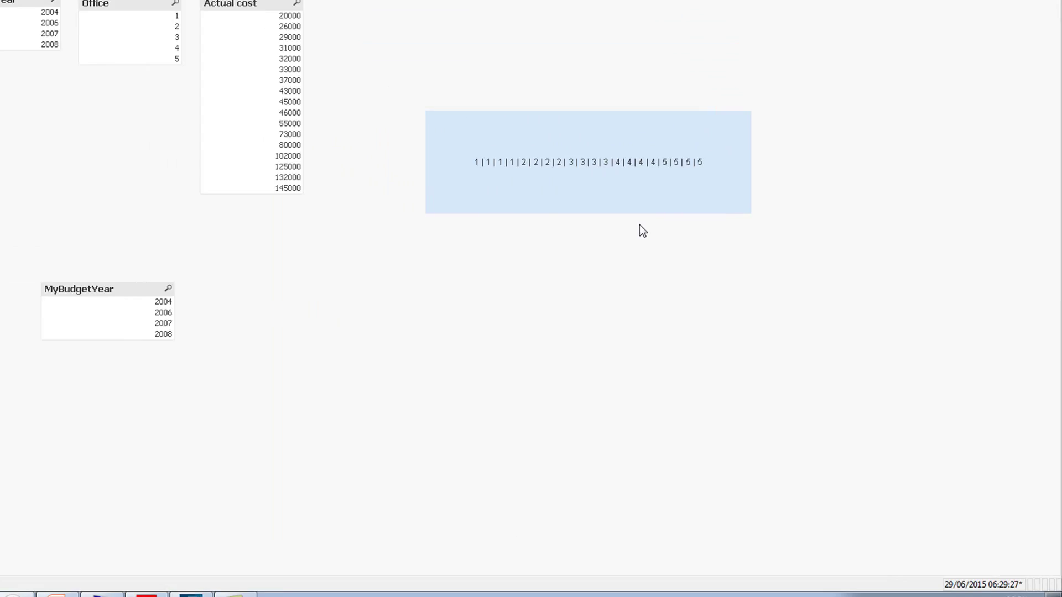
right_click(607, 142)
click(652, 156)
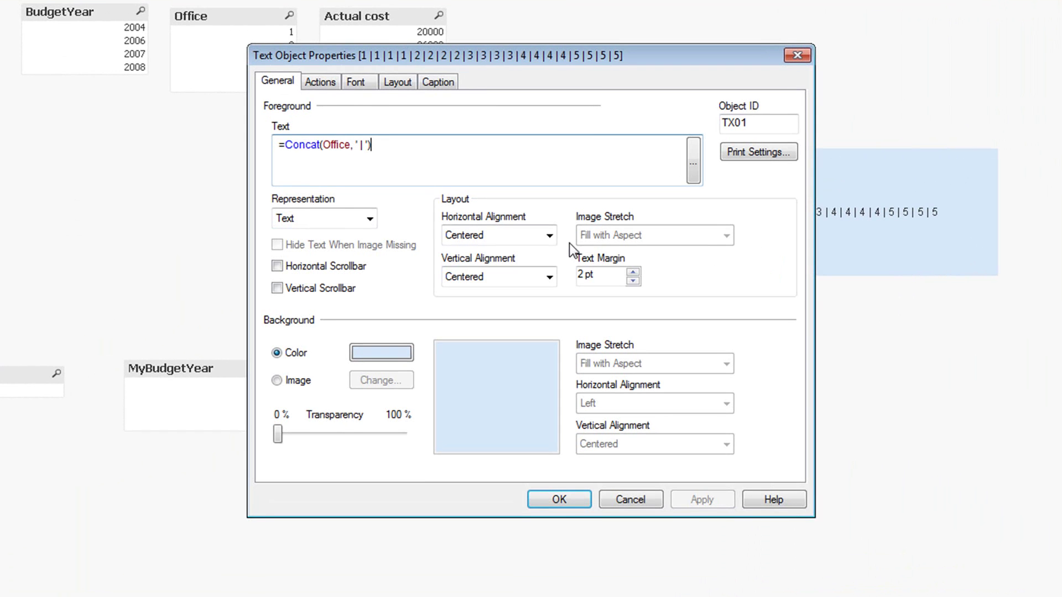
click(322, 145)
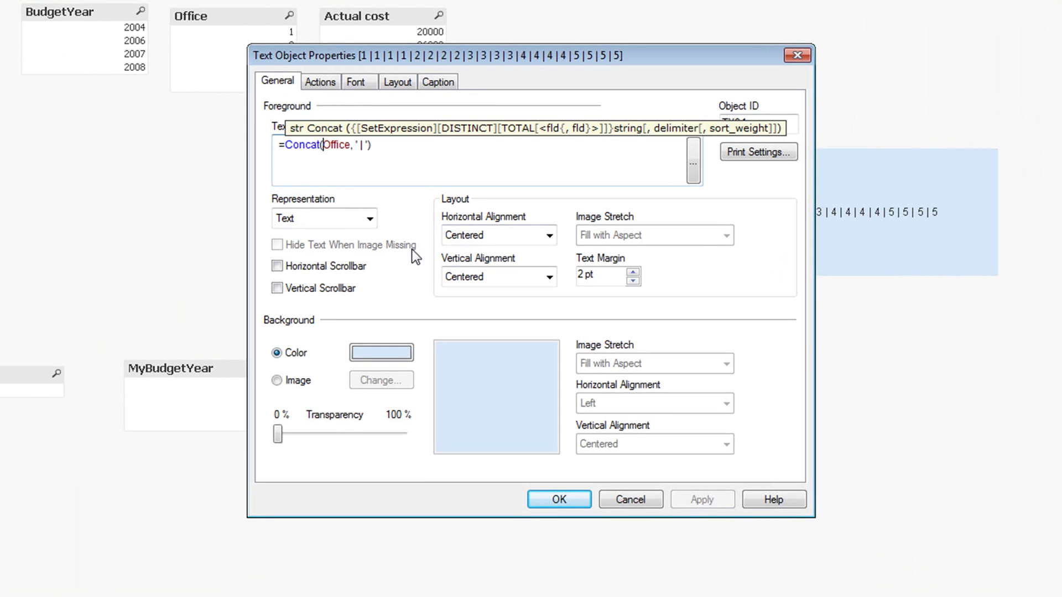
text(Distinct)
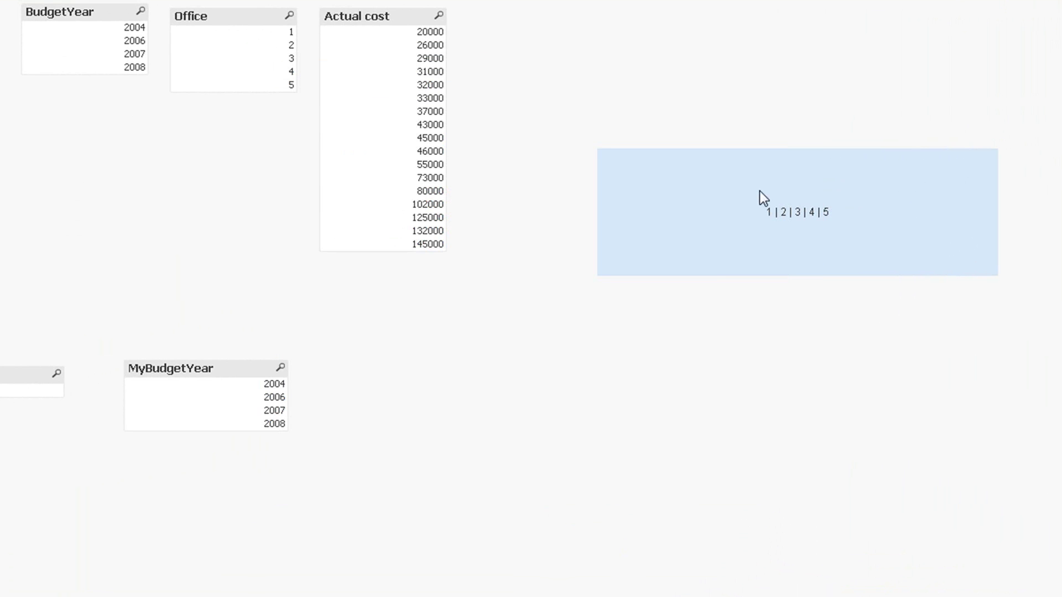
Step: Add -Office as the sort weight after the ' | ' delimiter in the text object's Concat expression
right_click(824, 221)
click(846, 228)
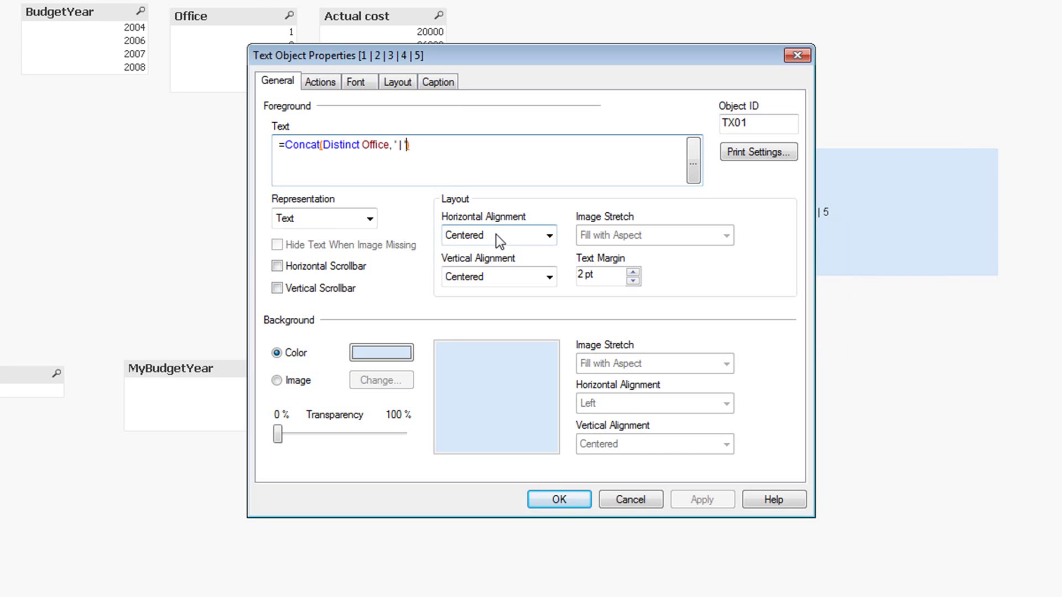
text(, -)
text(Office)
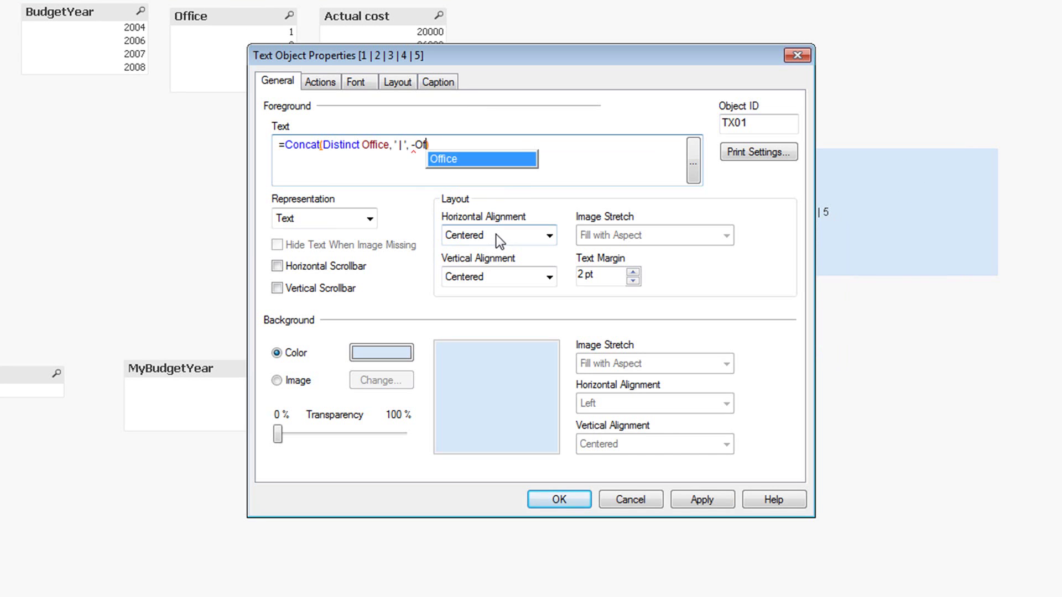
click(559, 500)
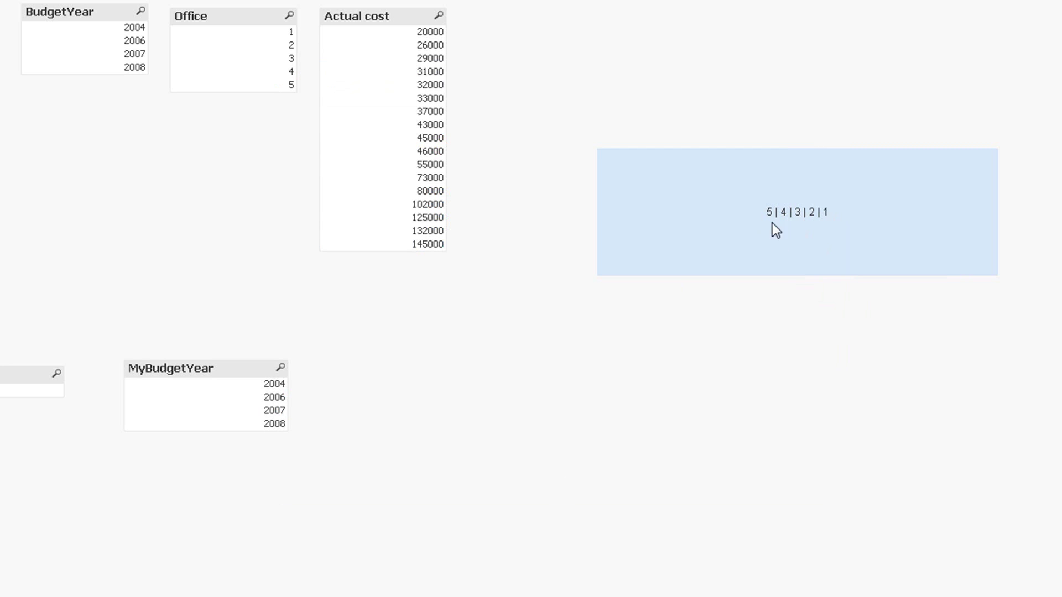
Step: Insert the set expression {<[Actual cost] = {20000}>} before Distinct in the text object's Concat expression and apply it
right_click(778, 236)
click(797, 223)
drag(585, 64, 369, 139)
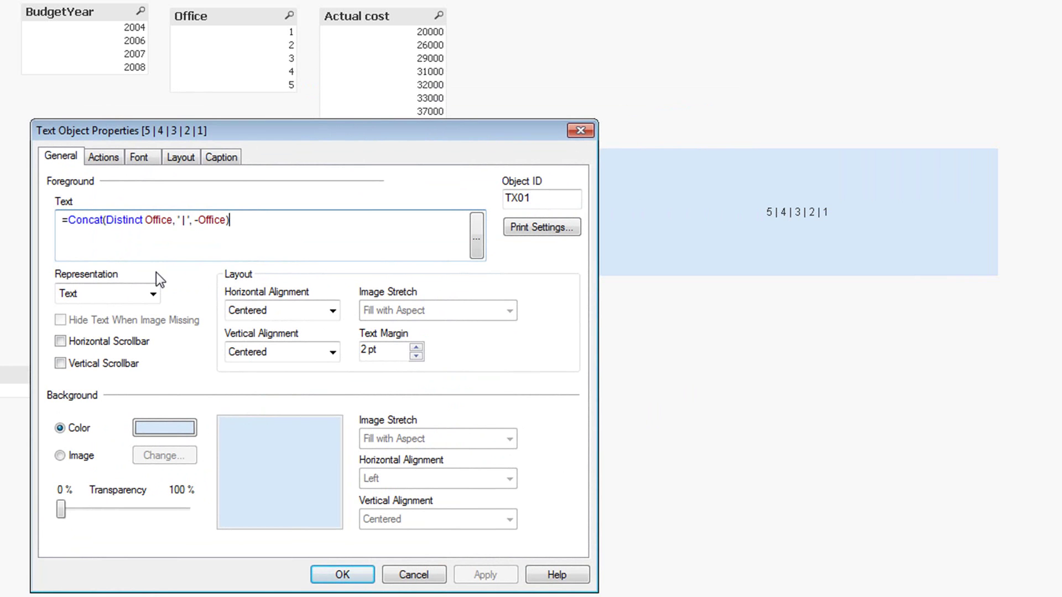
key(Left)
key(Left)
key(Left)
key(Left)
key(Left)
key(Left)
key(Left)
key(Left)
key(Left)
key(Left)
key(Left)
key(Left)
key(Left)
key(Left)
key(Left)
key(Left)
key(Left)
key(Left)
key(Left)
key(Left)
key(Left)
key(Left)
key(Left)
key(Left)
key(Left)
key(Left)
key(Left)
key(Left)
key(Left)
key(Left)
key(Left)
key(Left)
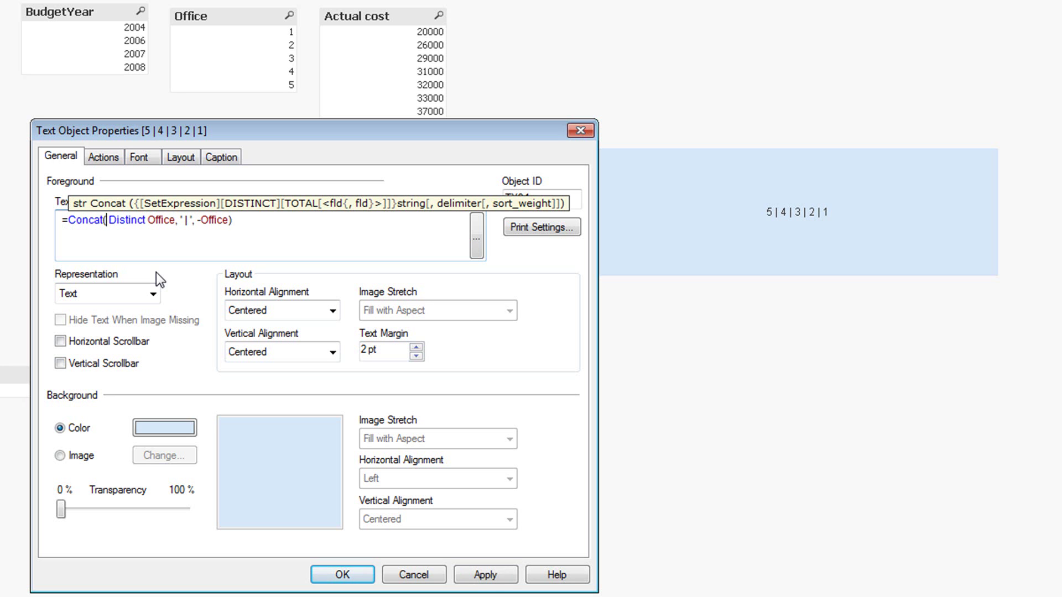
text({<)
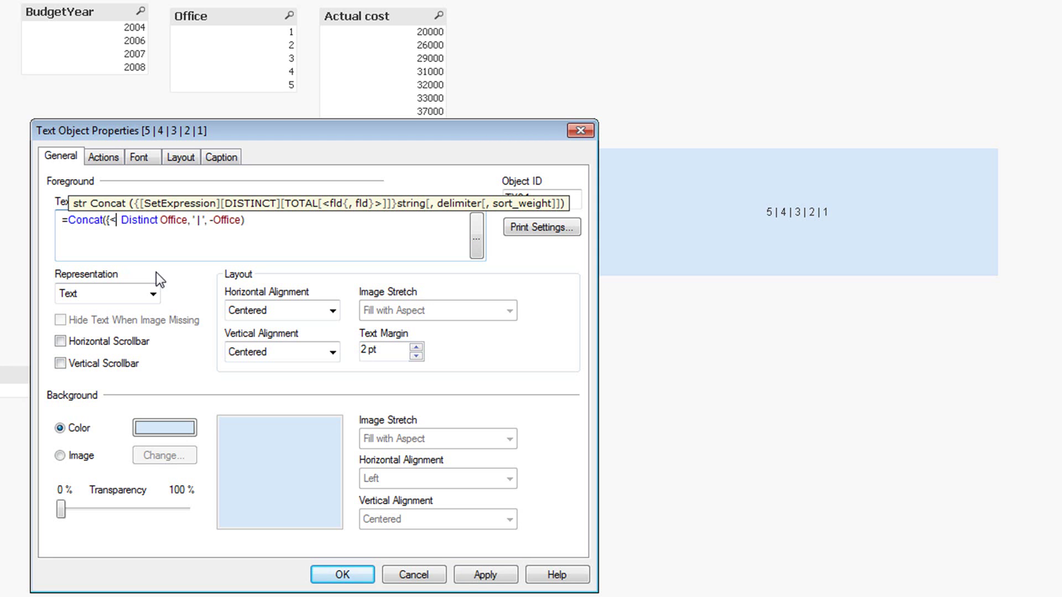
text(A)
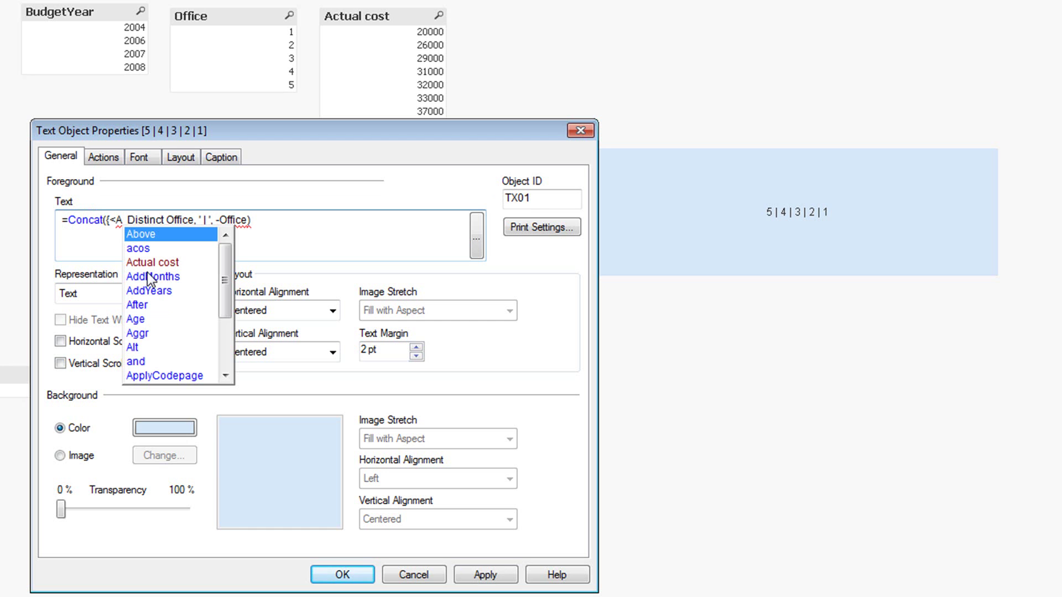
double_click(149, 265)
text(= )
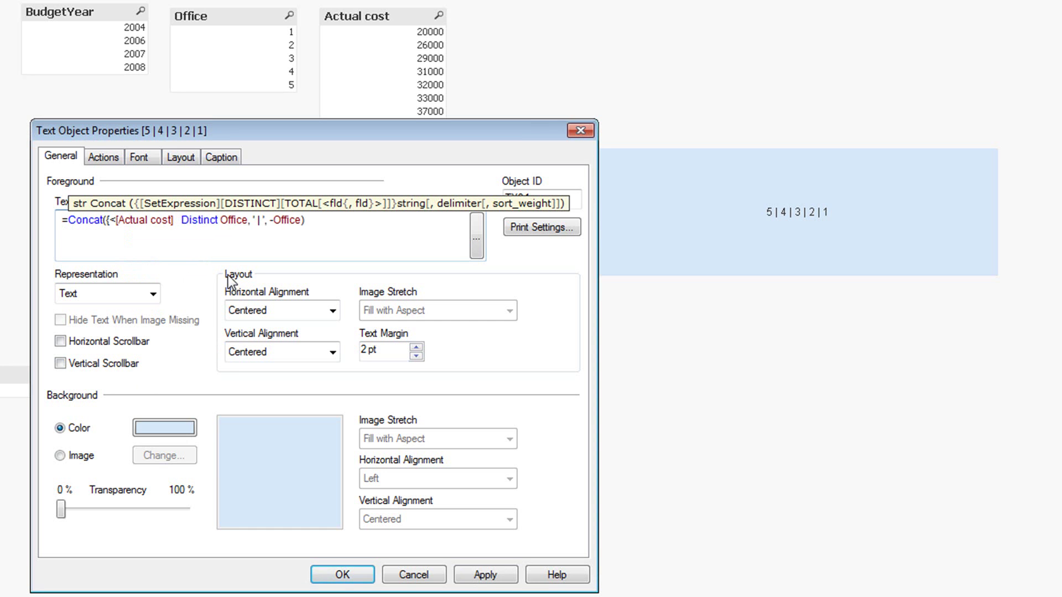
text({})
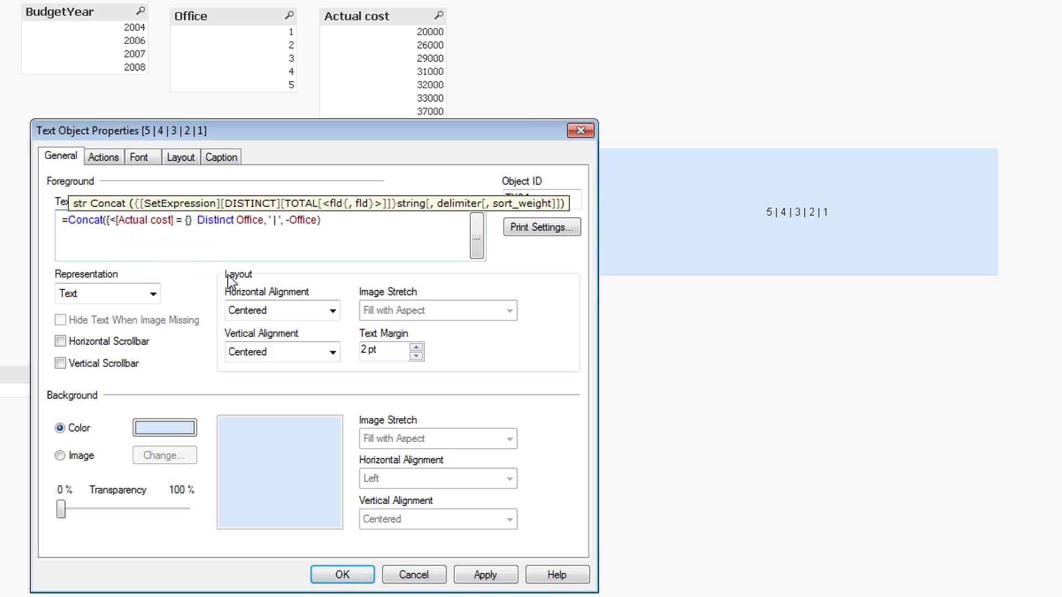
text(200)
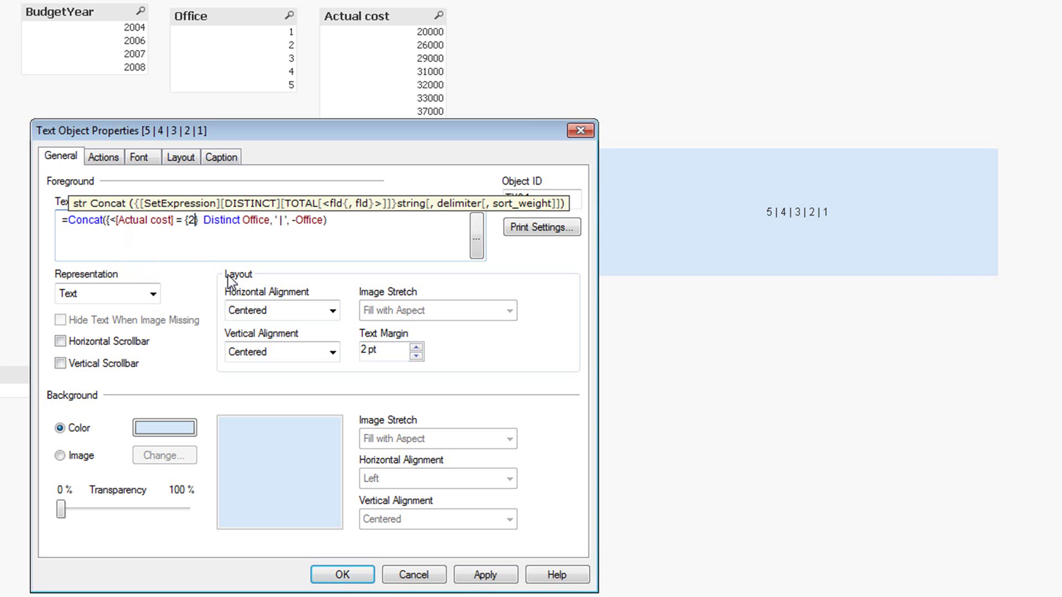
text(00)
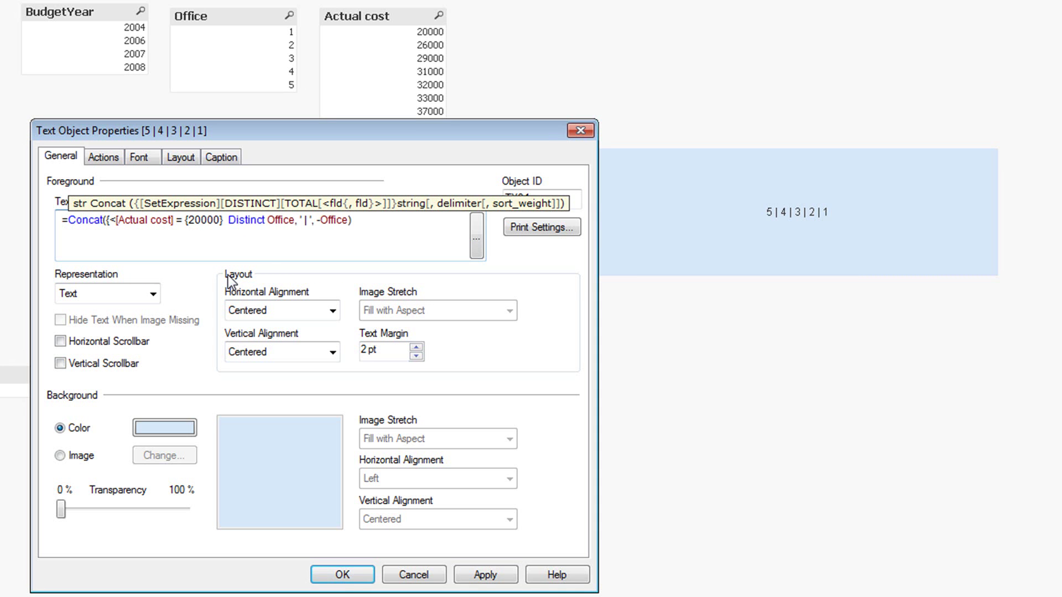
text(>})
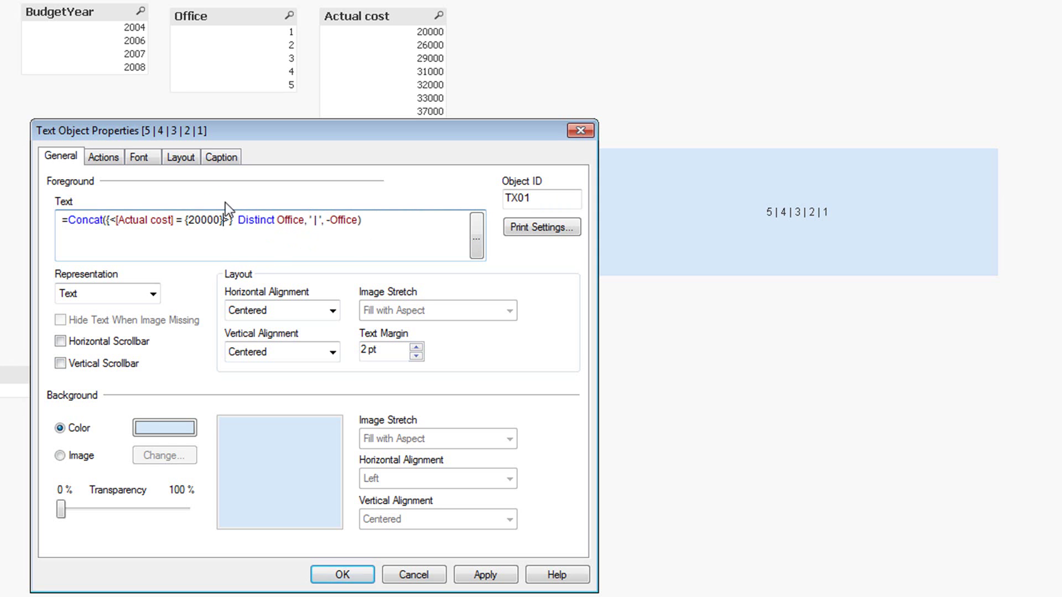
click(481, 577)
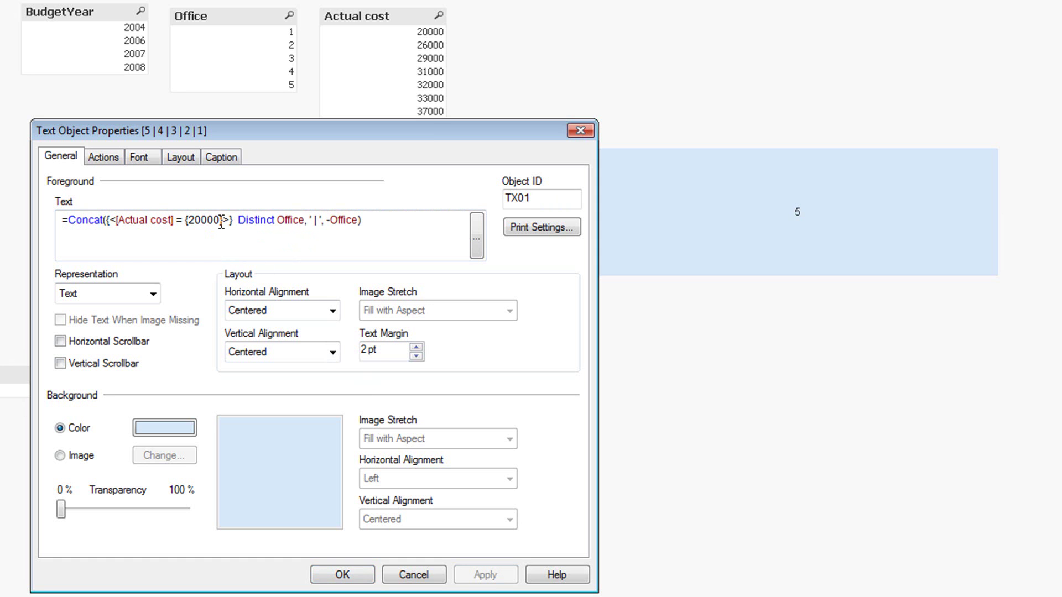
click(354, 576)
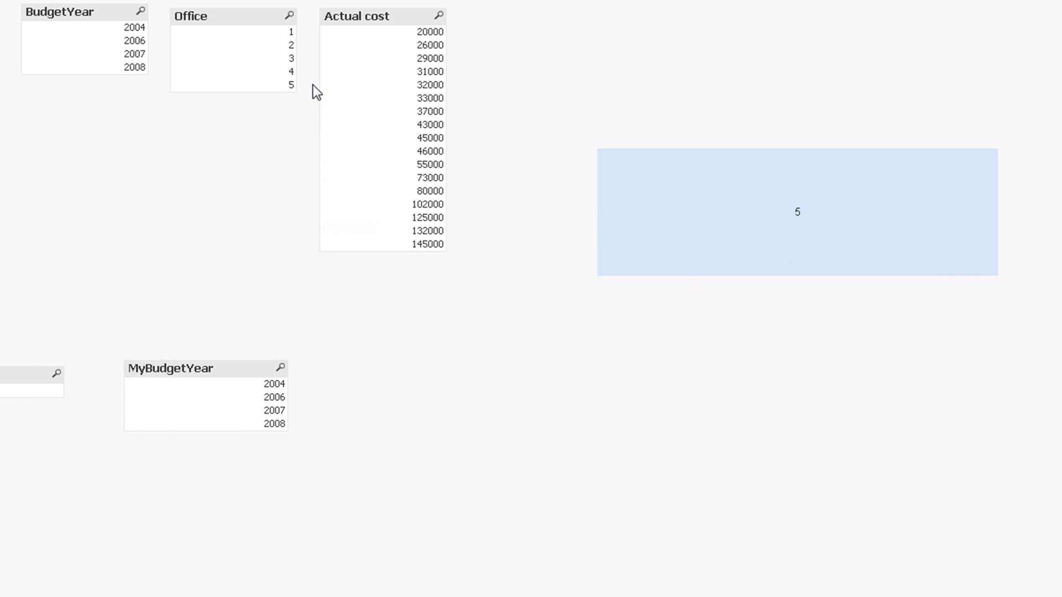
Step: Select 20000 in the Actual cost listbox to check its associated Office, and clear the selection
click(372, 32)
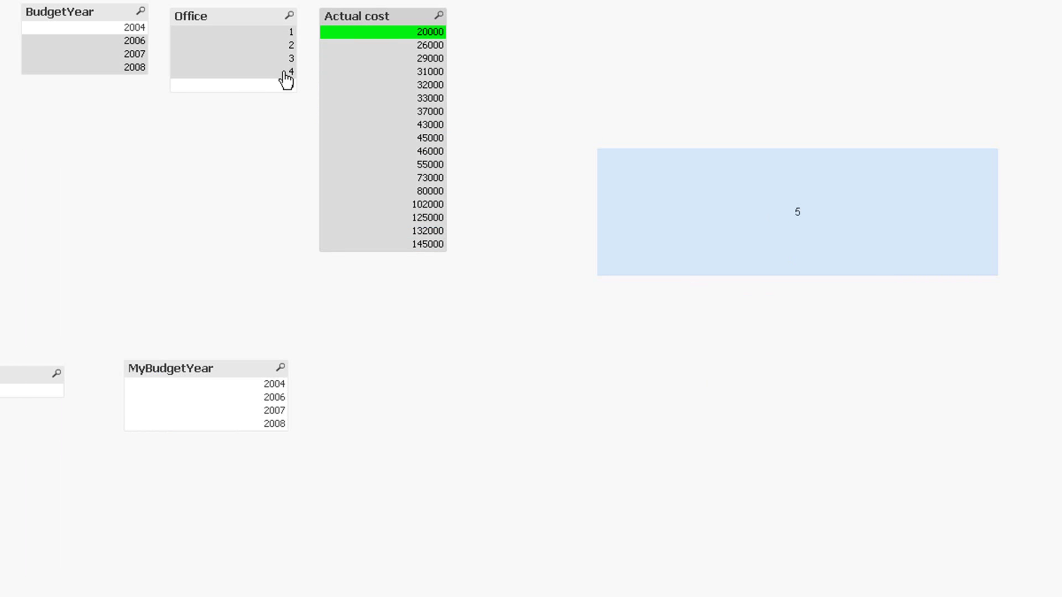
click(370, 33)
Step: Add 26000 after 20000 in the Actual cost set expression of the text object's Concat formula and apply it
right_click(785, 220)
click(802, 223)
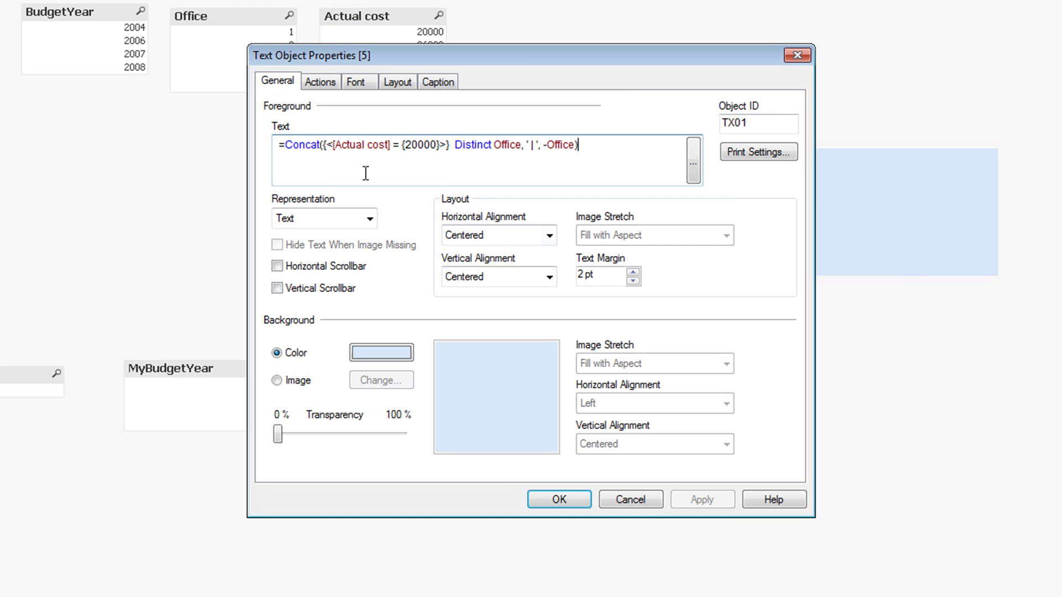
drag(510, 51, 409, 169)
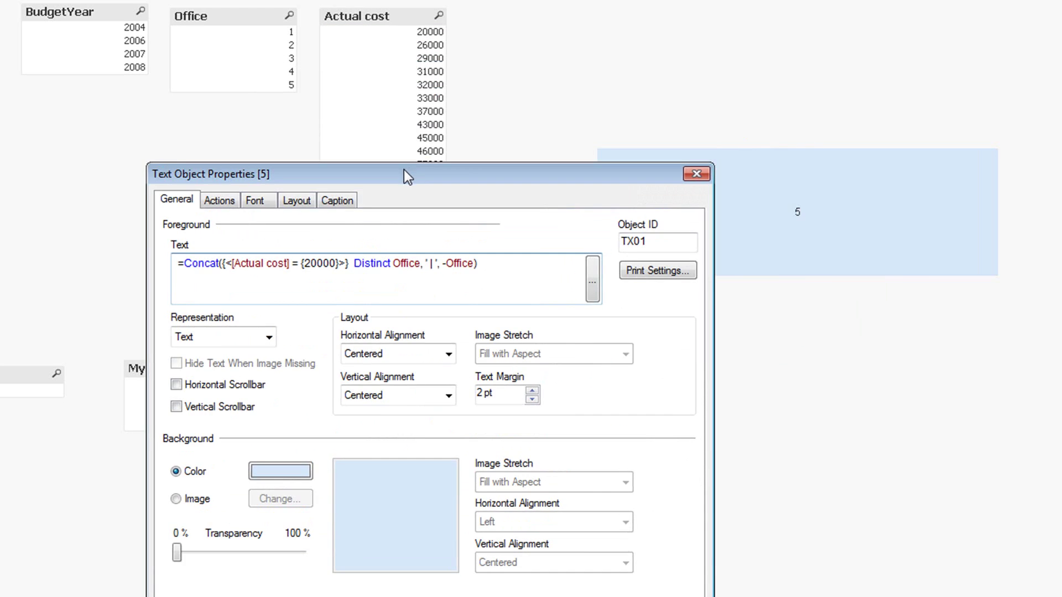
text(, )
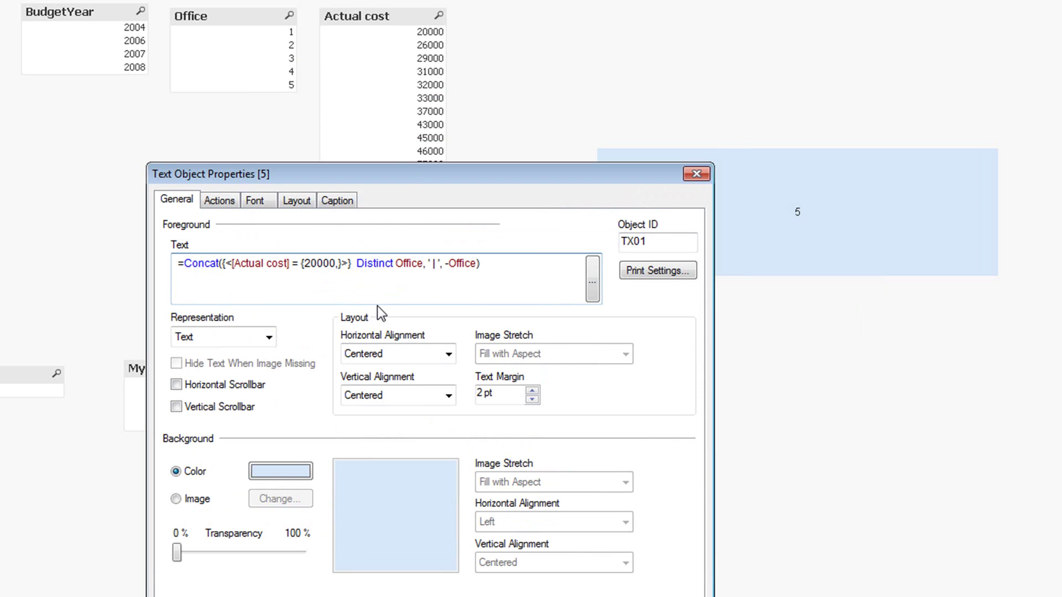
text(26000)
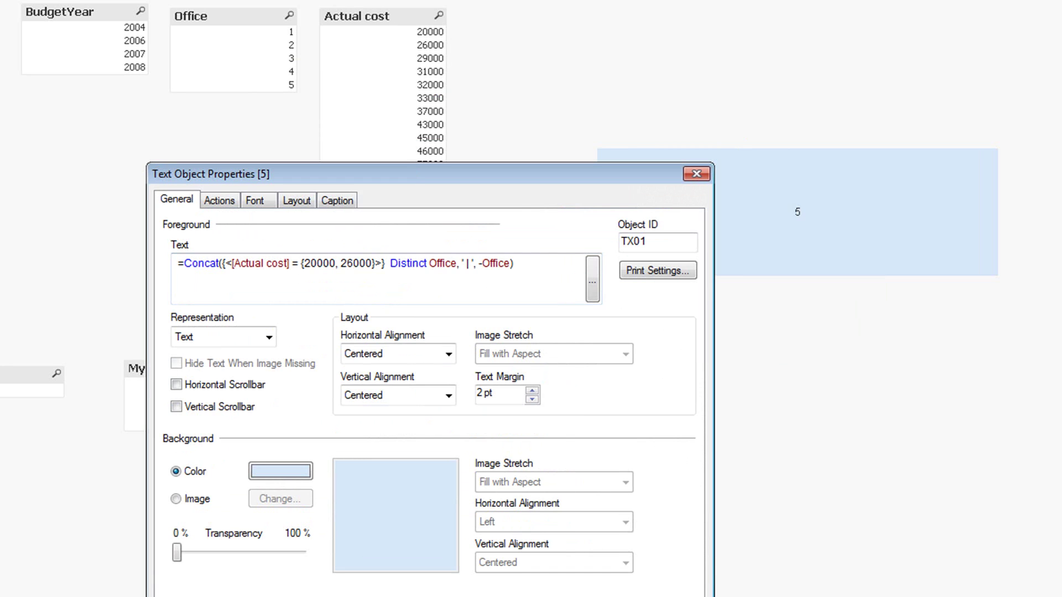
key(Return)
Step: Select 26000 and other Actual cost values in turn to check their associated Office, ending with 45000 selected
click(419, 49)
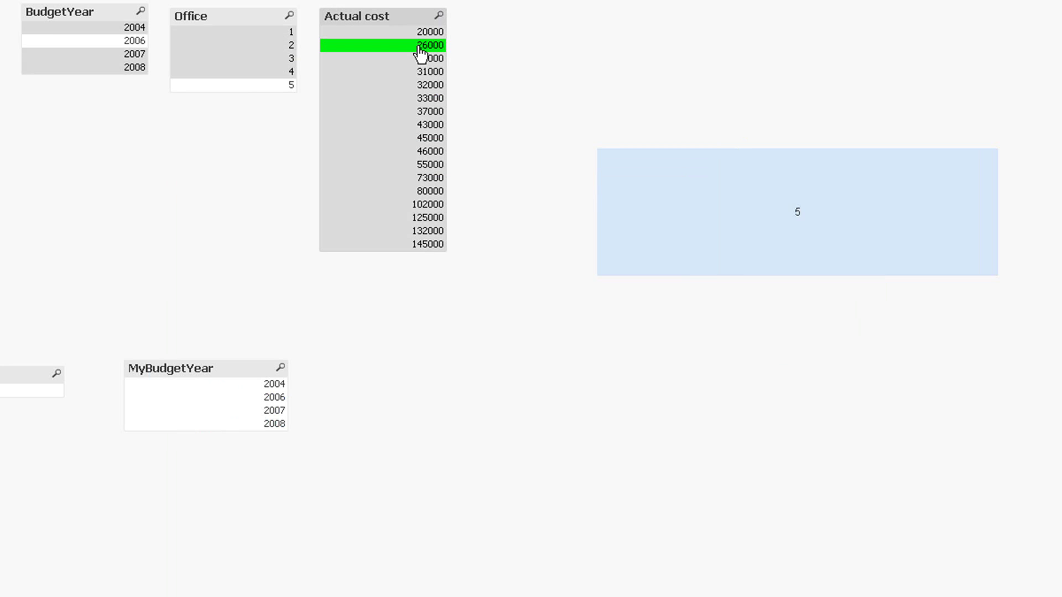
click(422, 51)
click(430, 72)
click(429, 72)
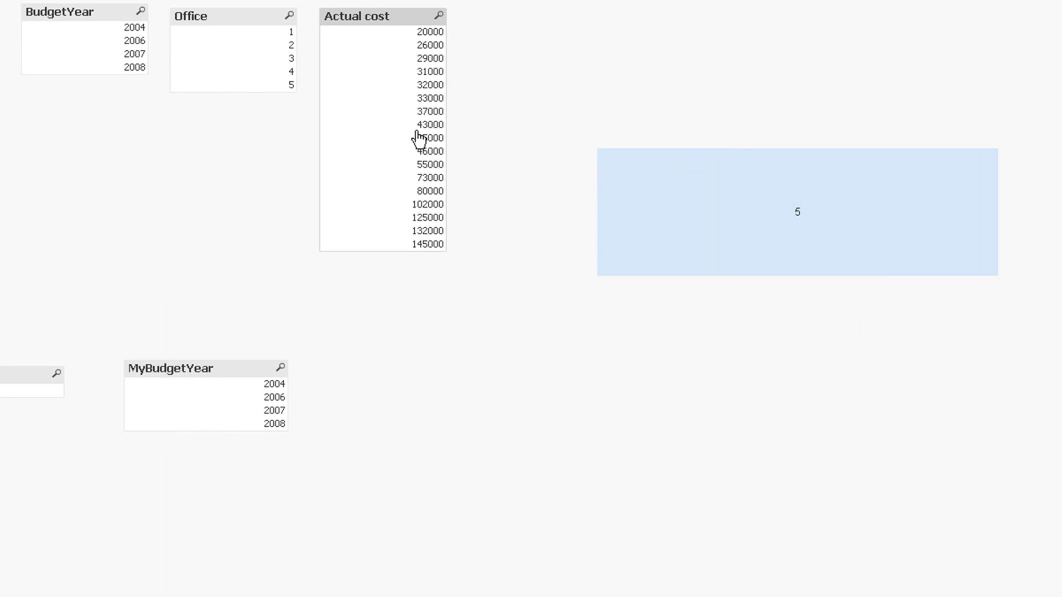
click(418, 128)
click(416, 132)
click(418, 139)
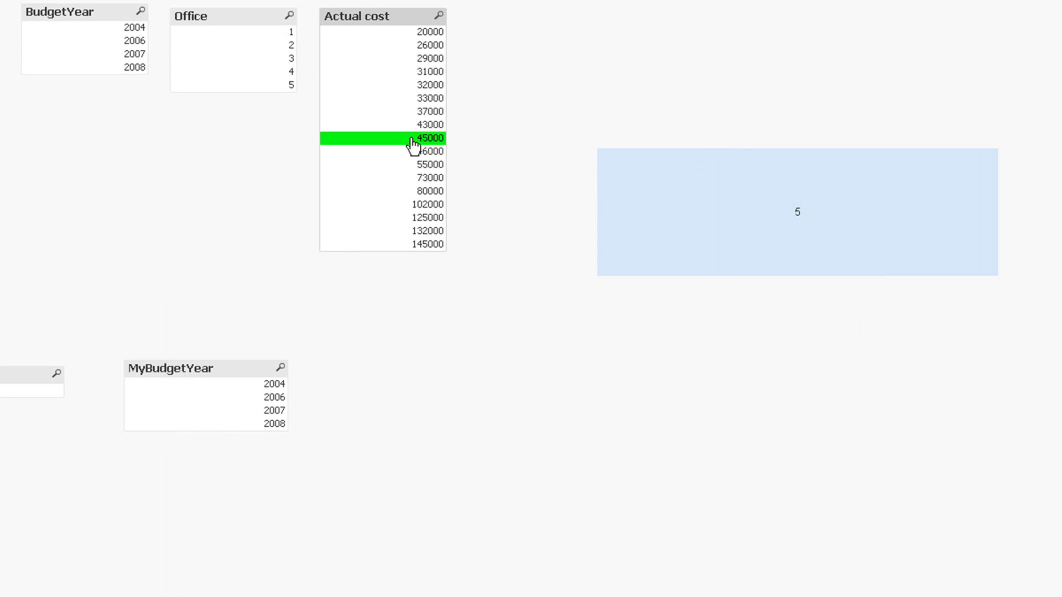
Step: Replace 26000 with 45000 in the set expression of the text object's Concat formula and apply it
right_click(705, 217)
click(741, 228)
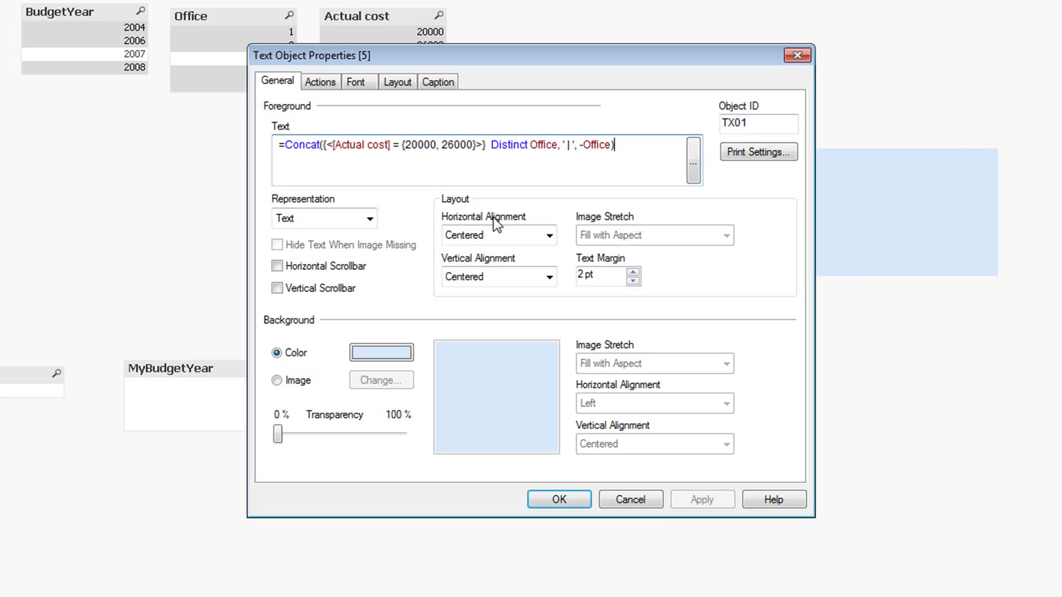
double_click(471, 144)
text(45000)
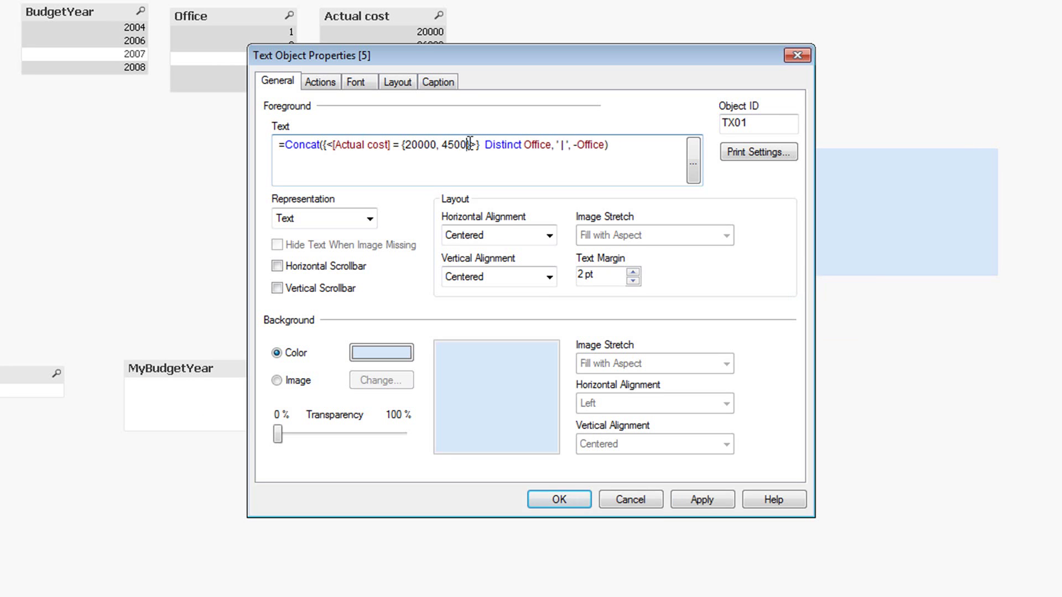
click(578, 496)
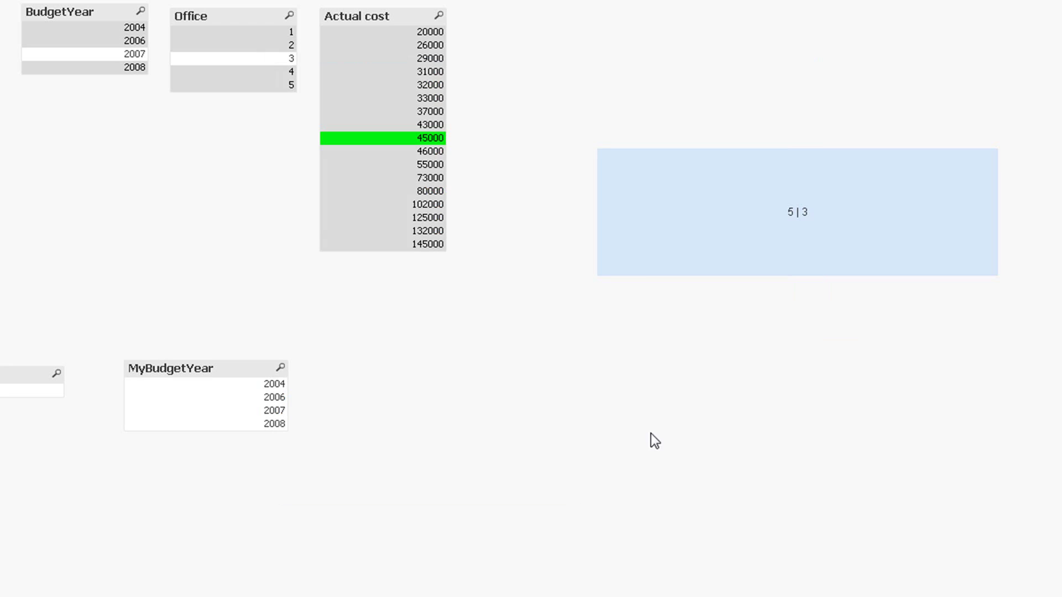
Step: Select Actual cost 45000 alone and together with 20000 to compare their Offices with the text object, and clear the selection
click(396, 139)
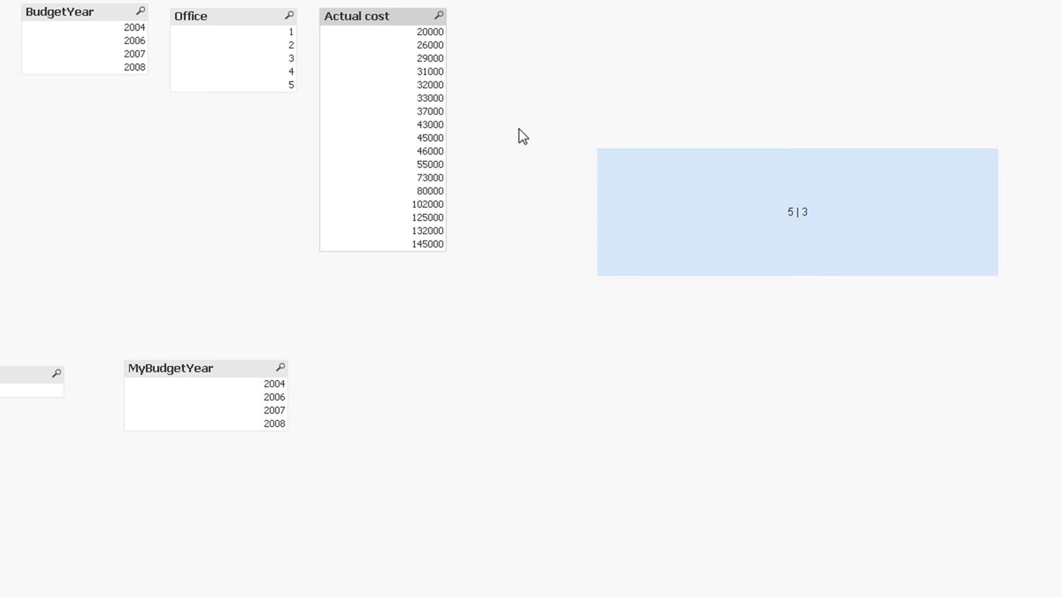
click(422, 139)
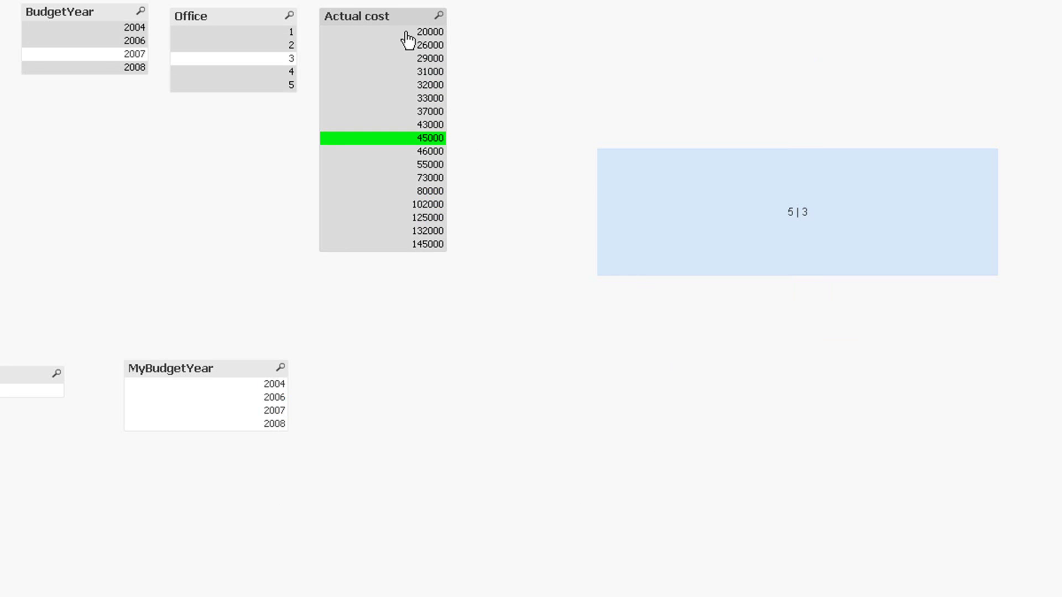
ctrl+click(406, 32)
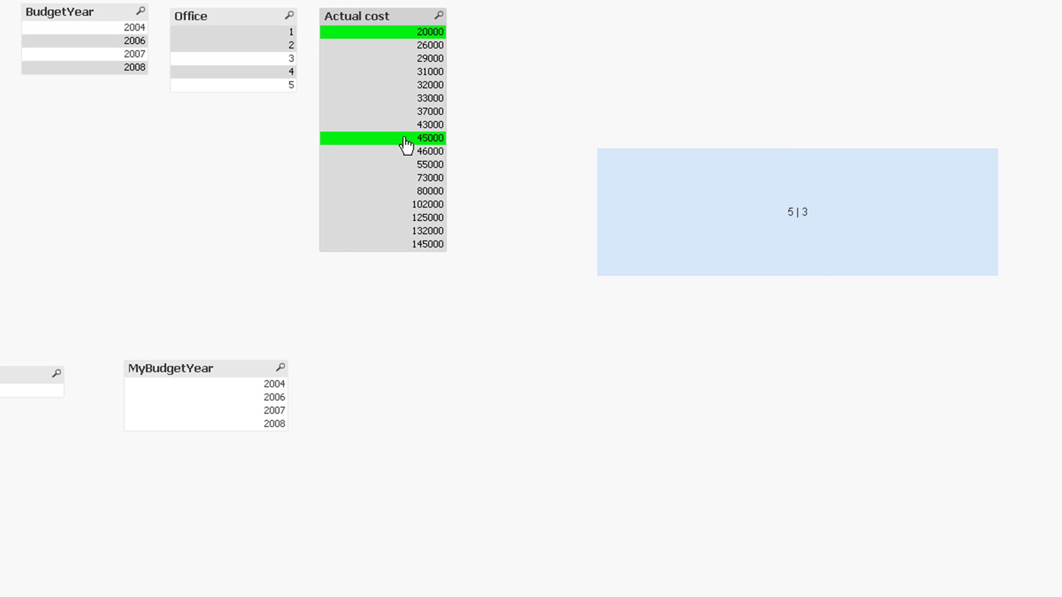
ctrl+click(420, 32)
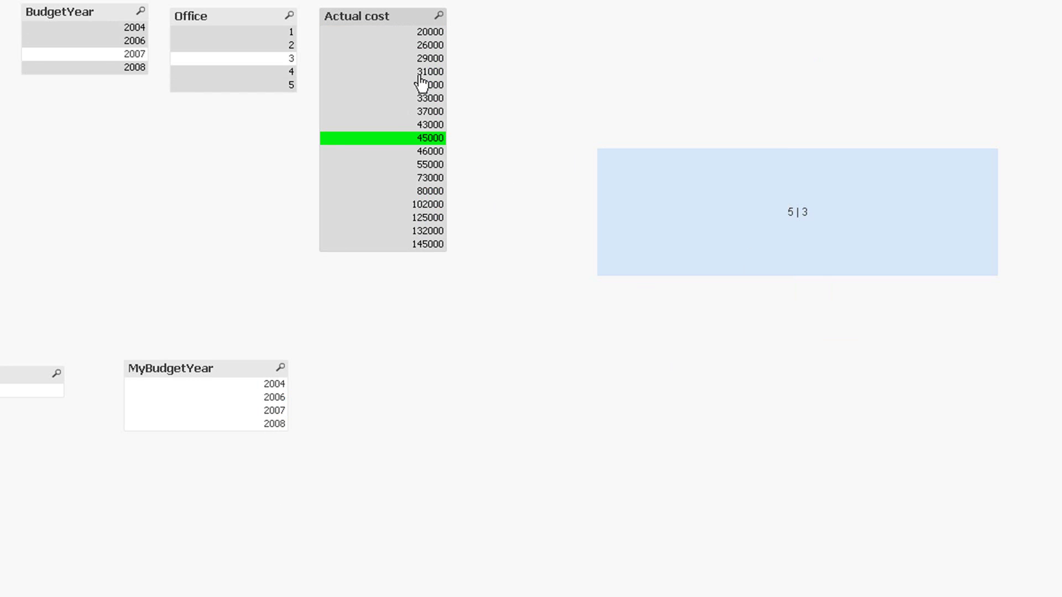
click(415, 138)
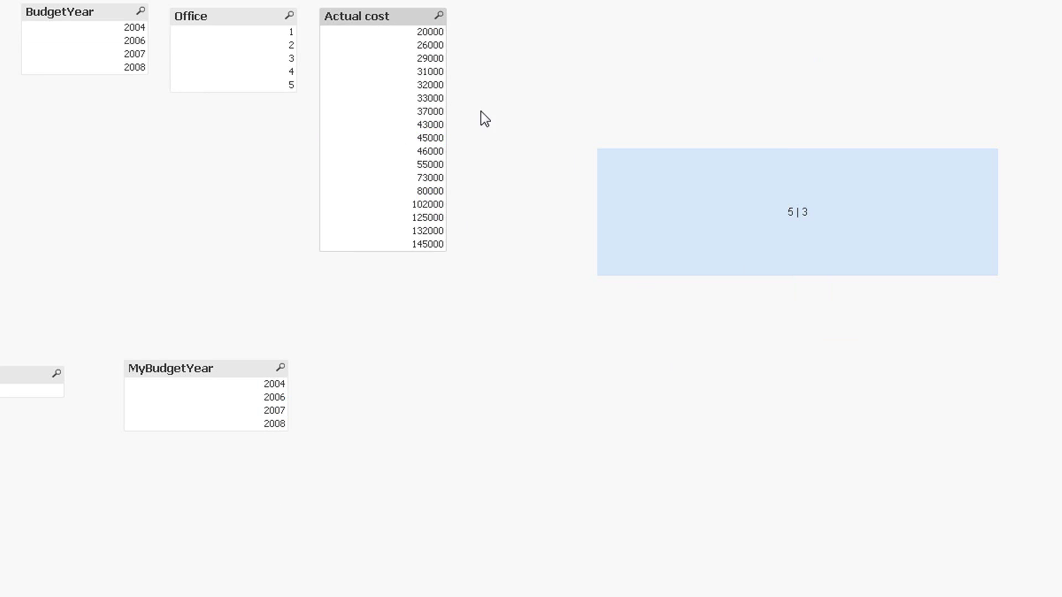
Step: Remove the whole Actual cost set expression from the text object's Concat formula, keeping Distinct Office, ' | ', -Office, and apply it
right_click(817, 240)
click(842, 239)
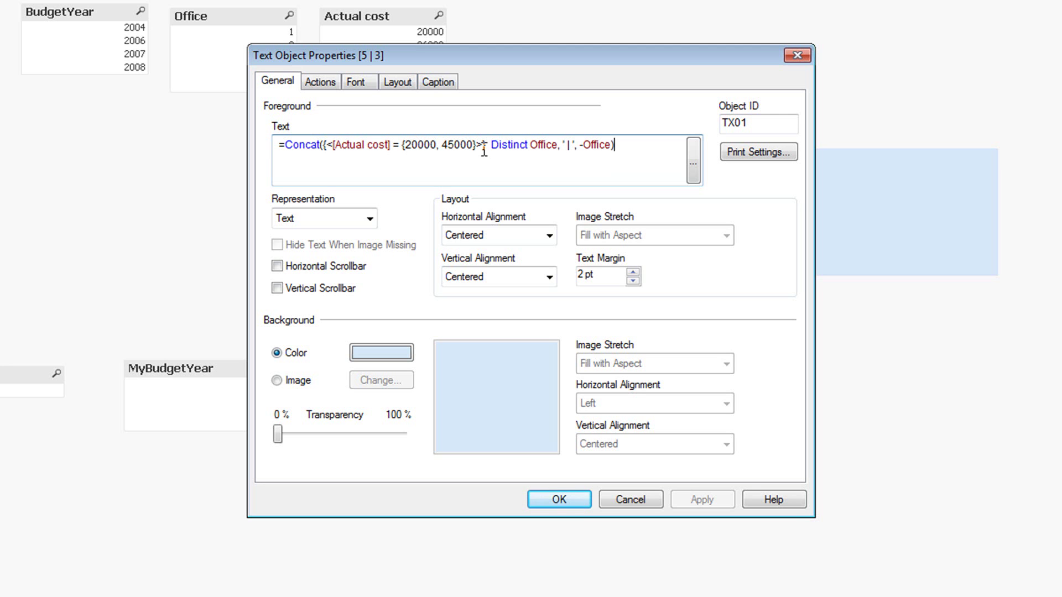
drag(486, 148, 331, 149)
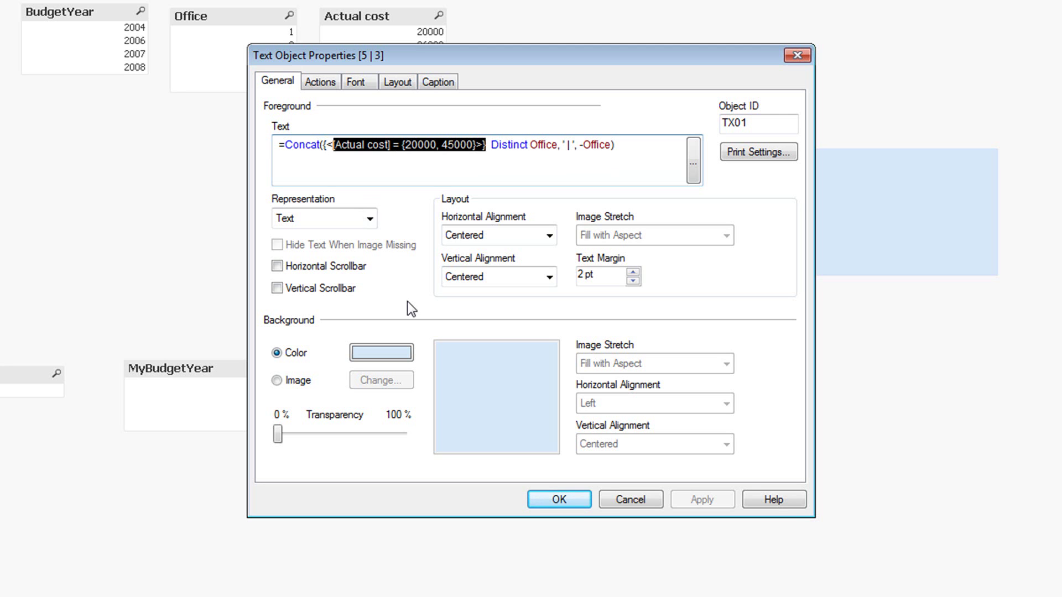
key(BackSpace)
key(BackSpace)
key(BackSpace)
key(Delete)
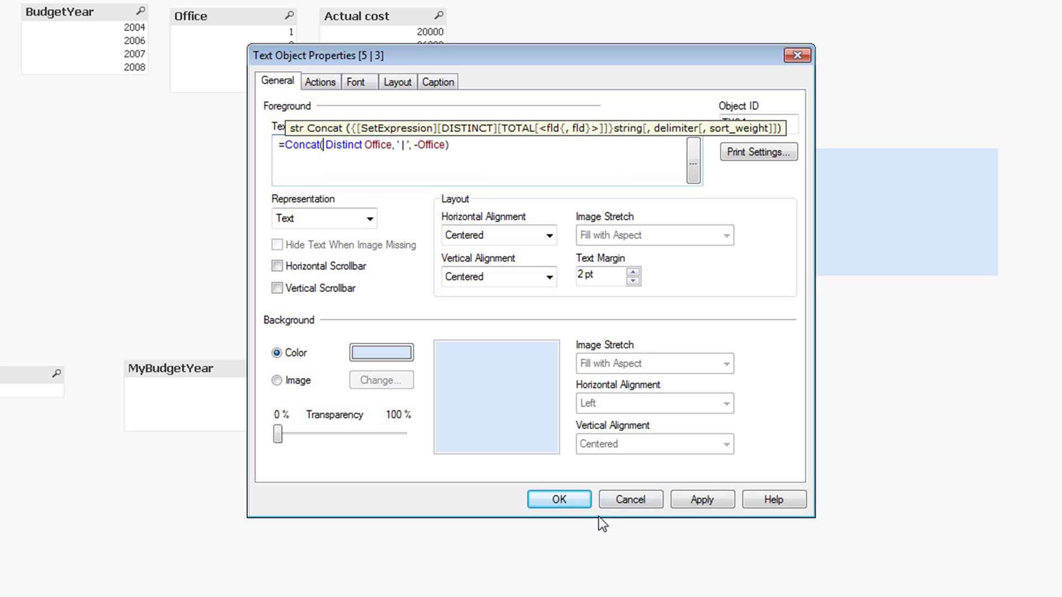
click(547, 499)
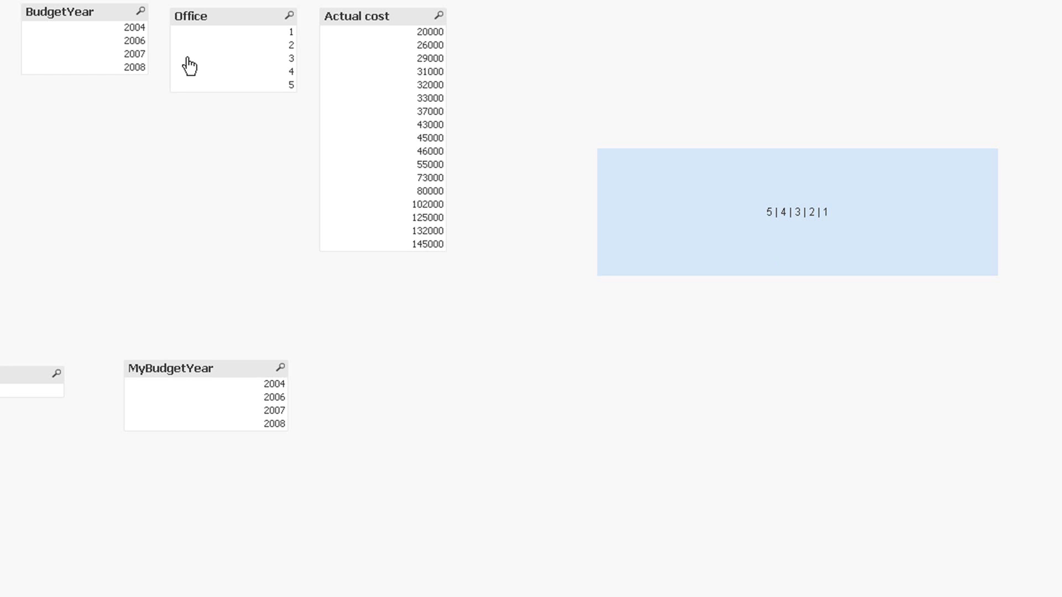
Step: Check the text object's response to Actual cost selections, including 45000 alone and 32000 through 37000, and clear all selections
drag(407, 40, 379, 178)
click(408, 137)
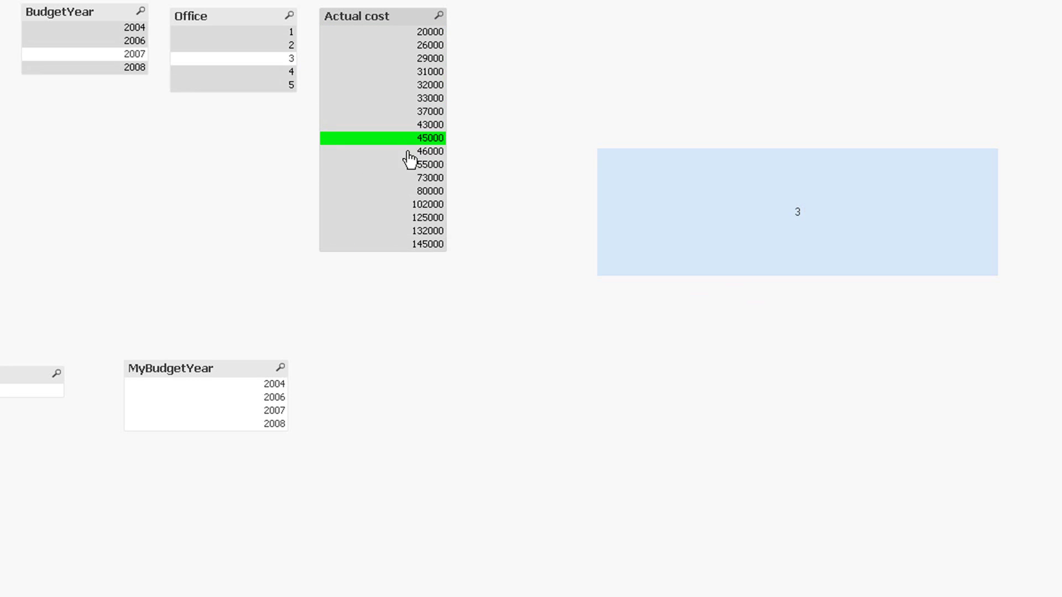
drag(411, 86, 403, 117)
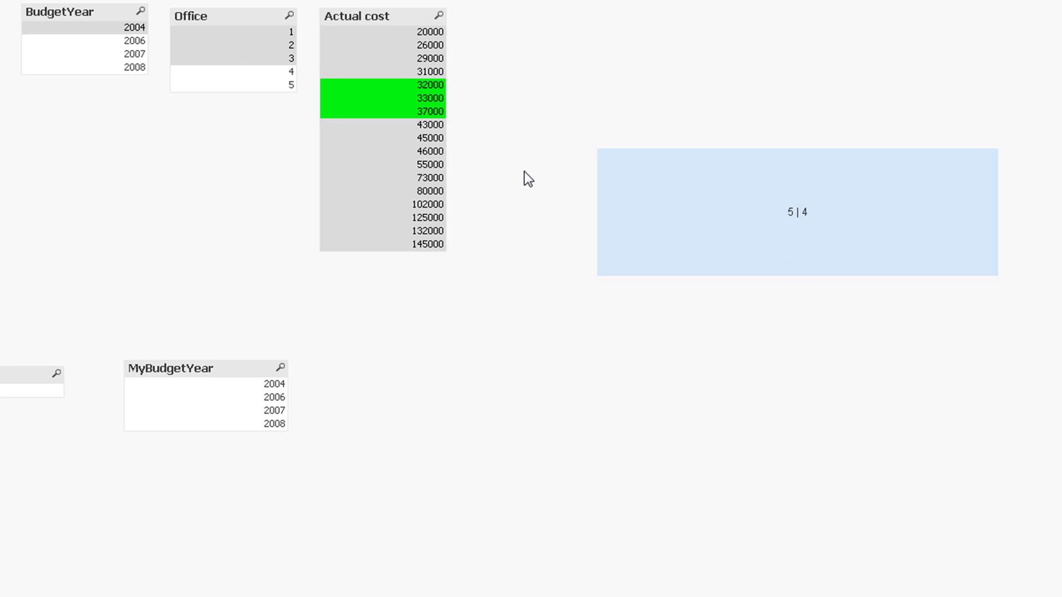
key(ctrl+shift+d)
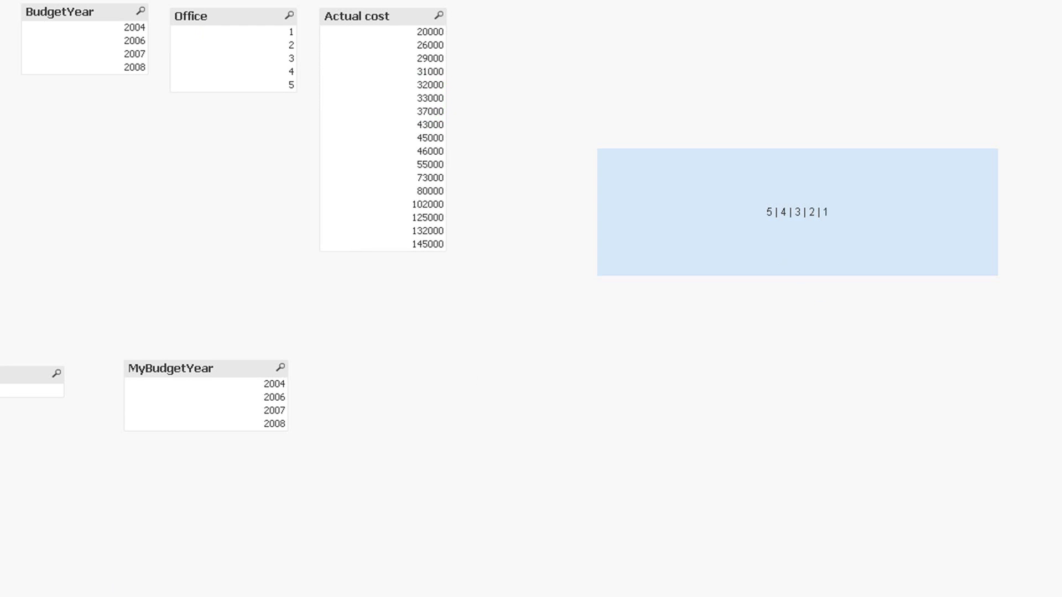
Step: Switch to the 115_Concat_Function presentation in PowerPoint, start its slide show and advance to the Concat() summary slide
click(289, 587)
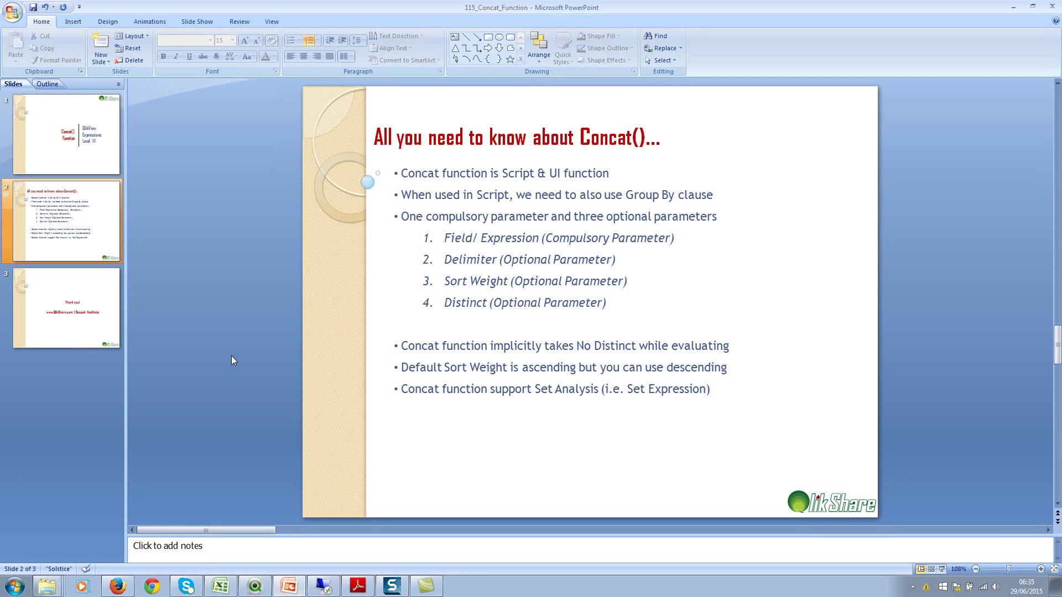
key(F5)
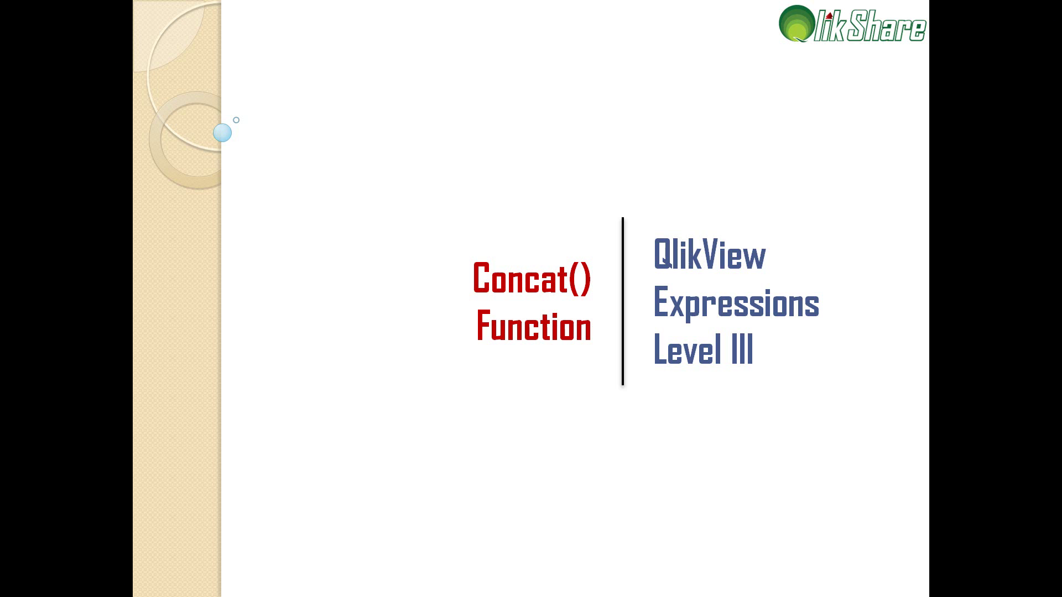
key(Right)
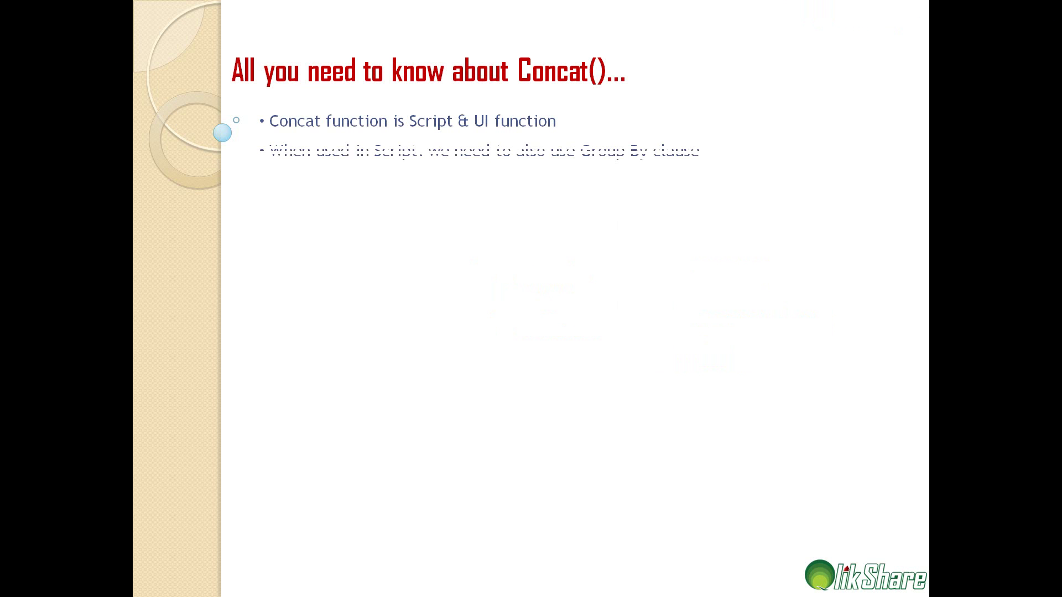